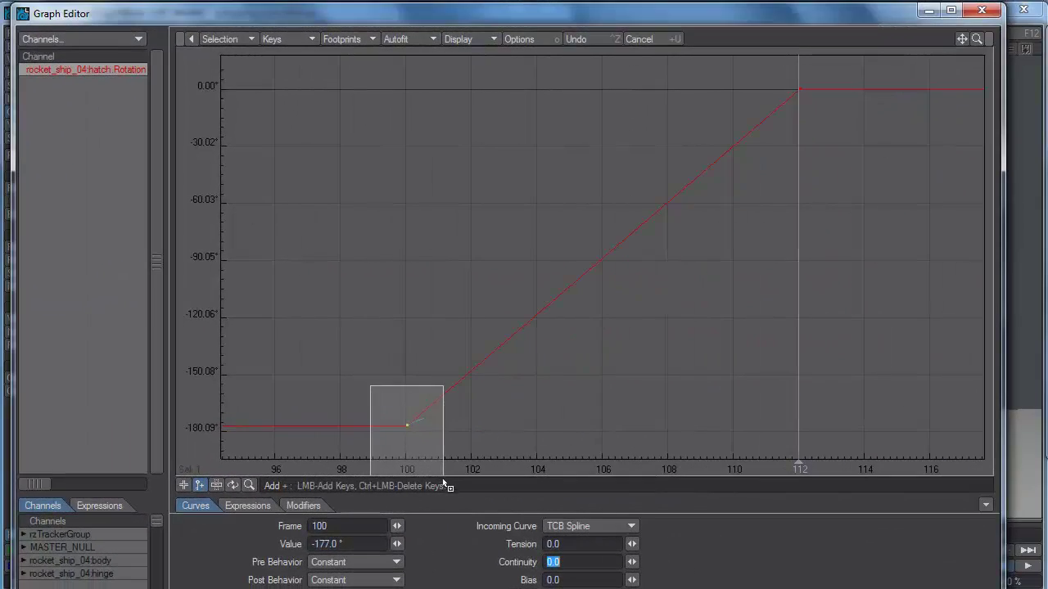
Set the hatch rotation key at frame 100 to Tension 1.0 in the Graph Editor
left_click_drag(443, 484, 445, 485)
left_click(583, 543)
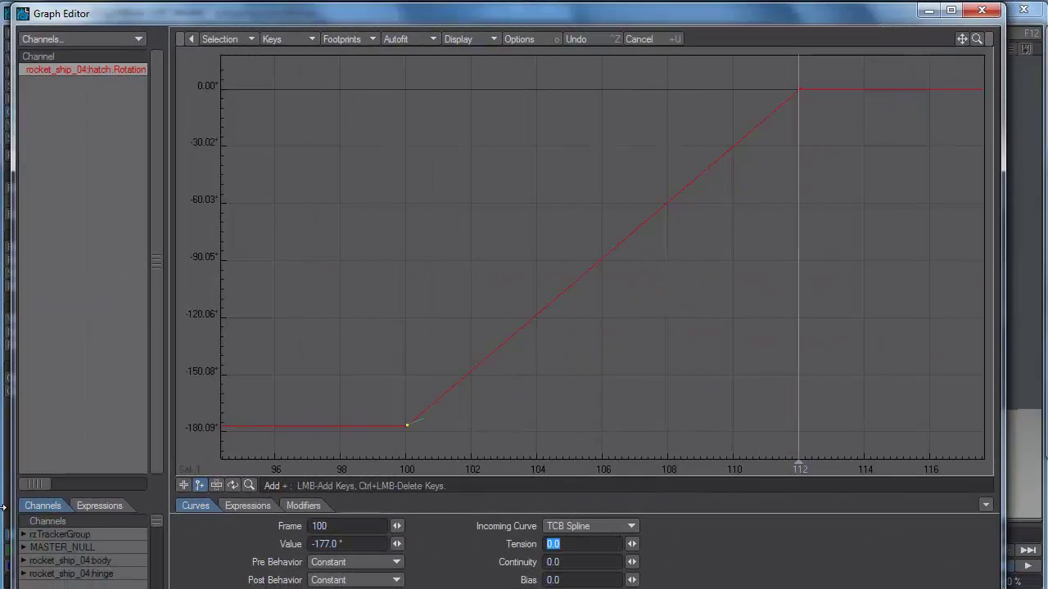
type("1")
key("Tab")
Set the keys at frames 112 and 114 to Tension -1.0 for a closing bounce
right_click_drag(838, 68, 642, 183)
left_click_drag(635, 544, 488, 273)
left_click(982, 10)
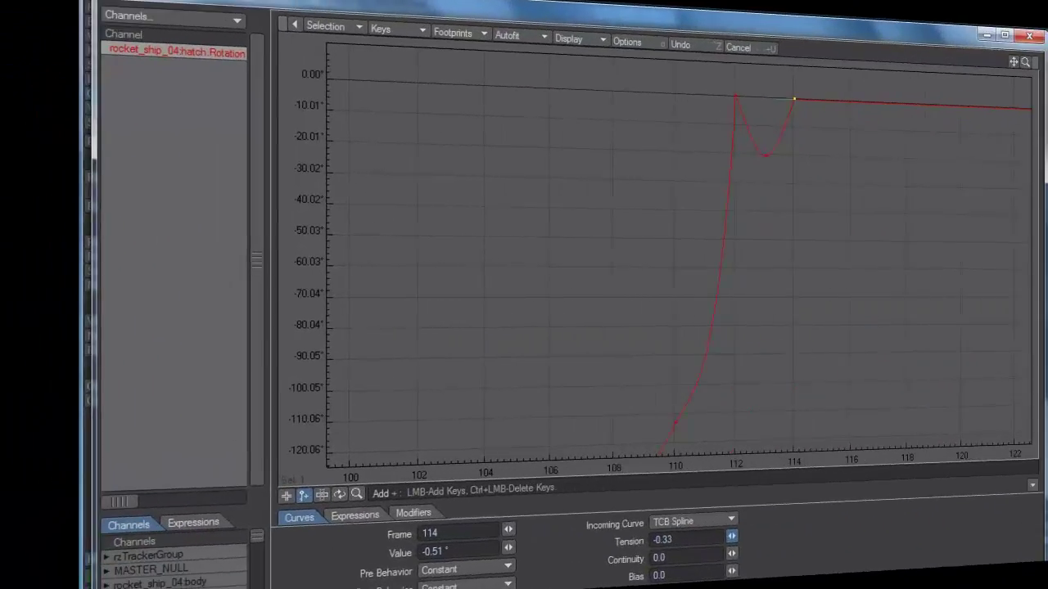
mouse_move(631, 544)
left_mouse_down()
mouse_move(623, 543)
mouse_move(631, 543)
left_mouse_up()
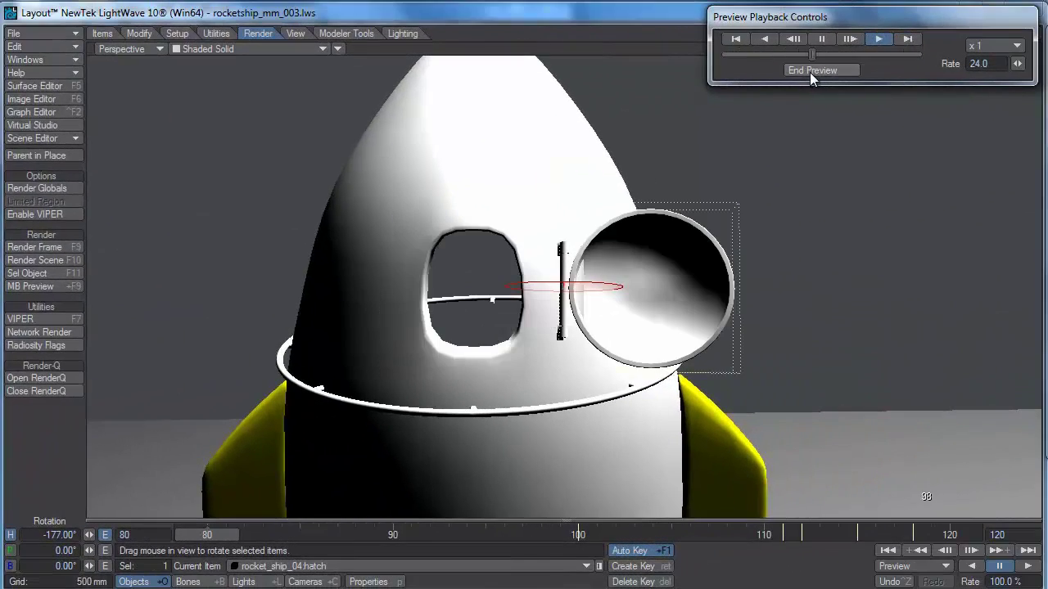
End the hatch preview and view the scene through Camera View with rzCamera1 selected
left_click(809, 72)
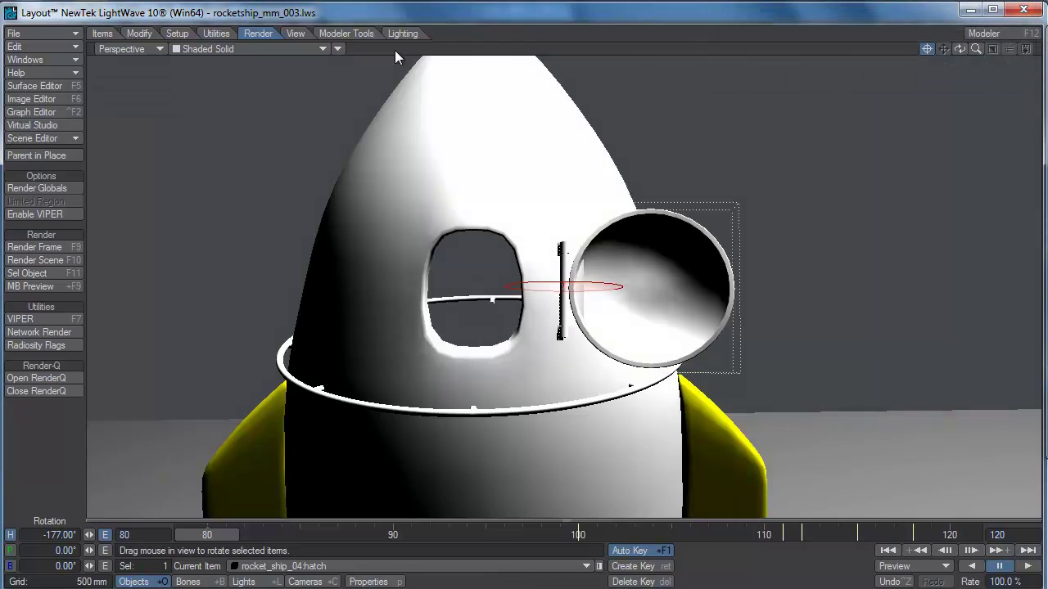
left_click(110, 48)
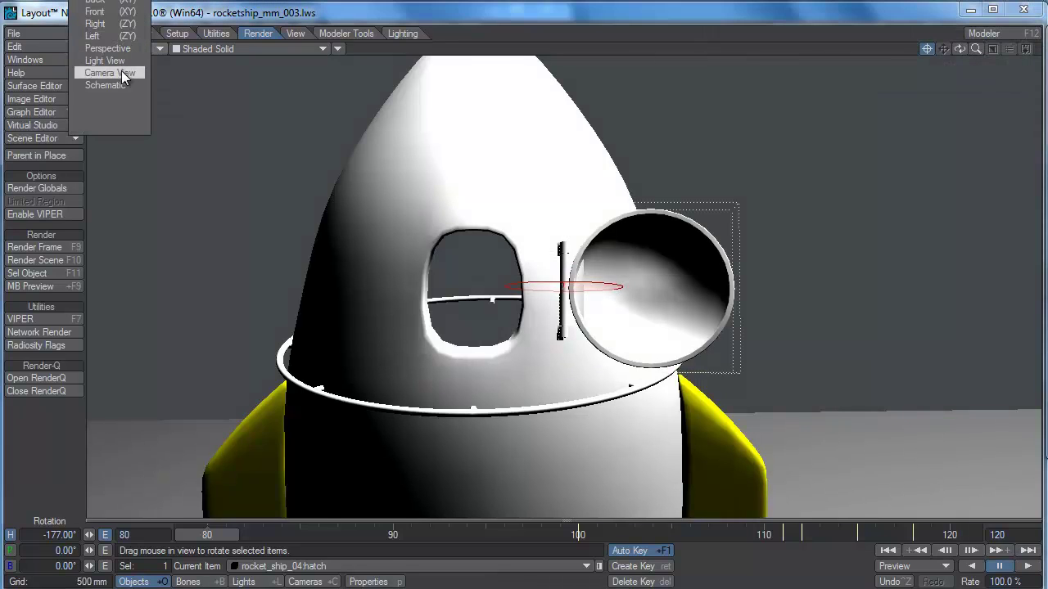
left_click(121, 72)
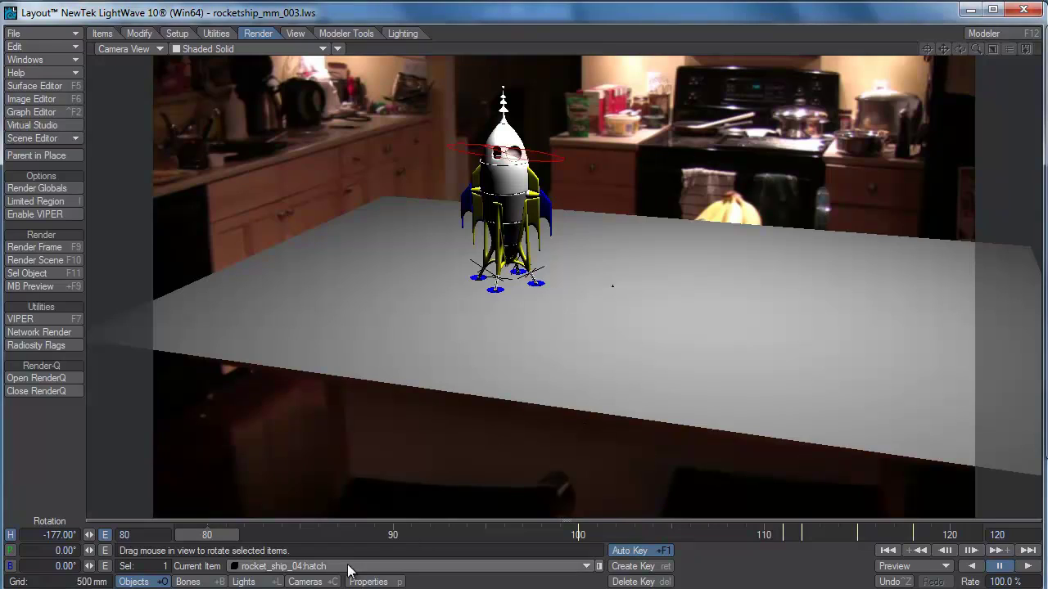
left_click(305, 581)
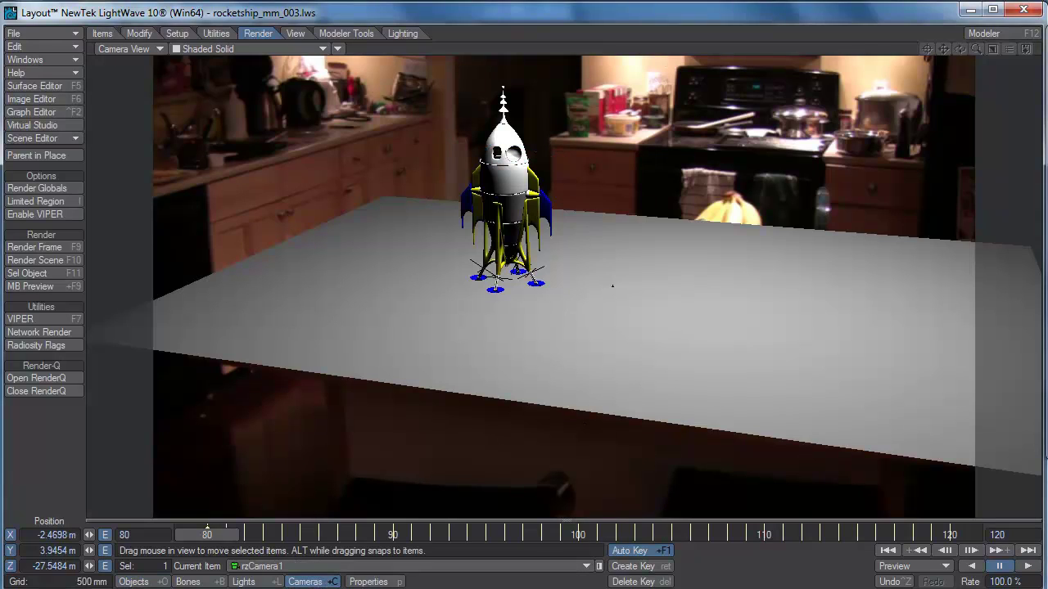
left_click(912, 566)
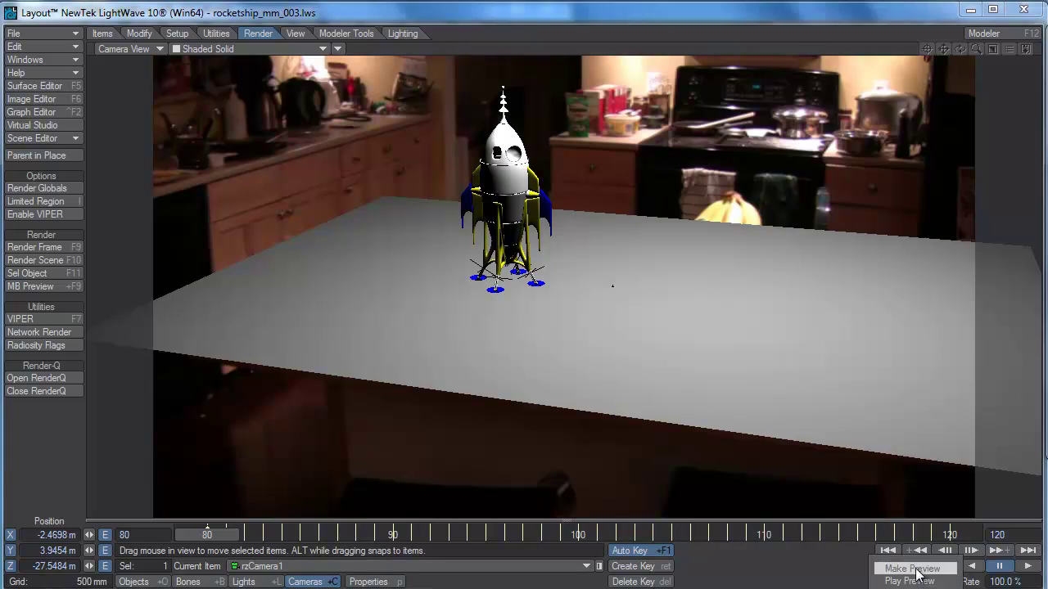
Copy the inner wing's Rotation.P curve in the Graph Editor
left_click(912, 568)
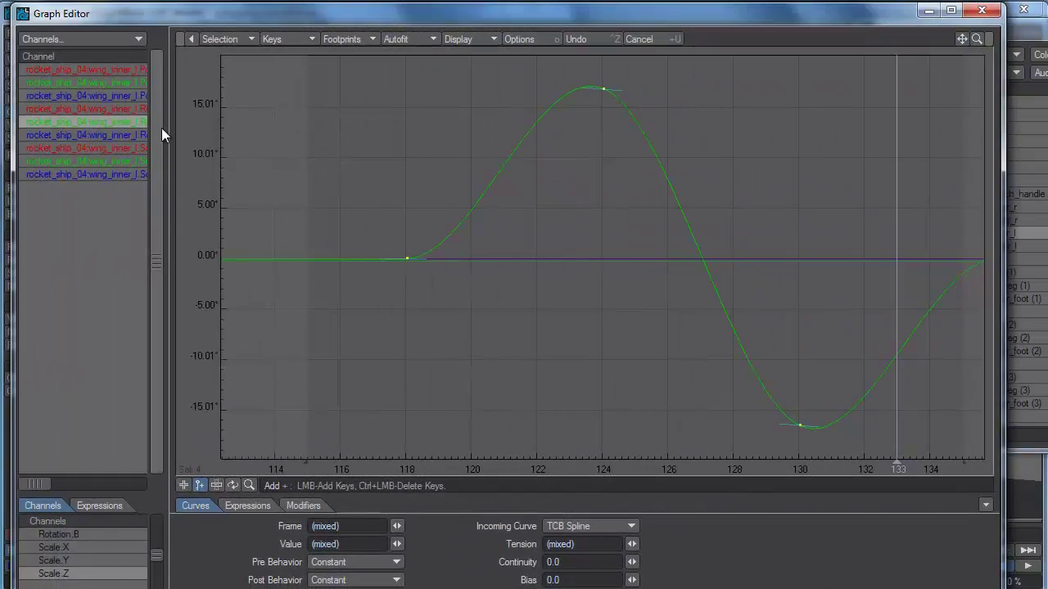
right_click(99, 122)
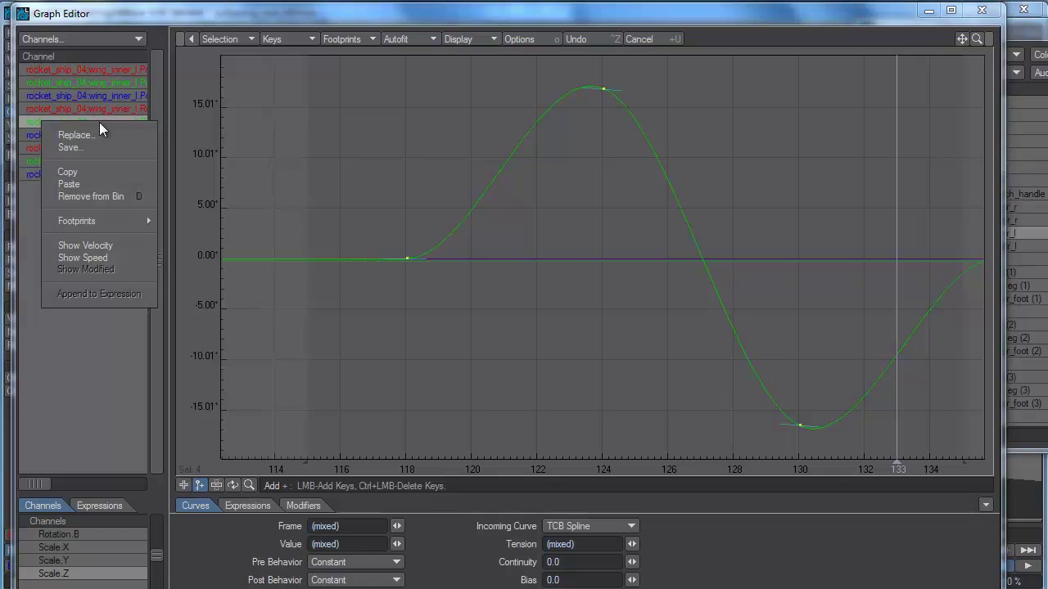
left_click(98, 172)
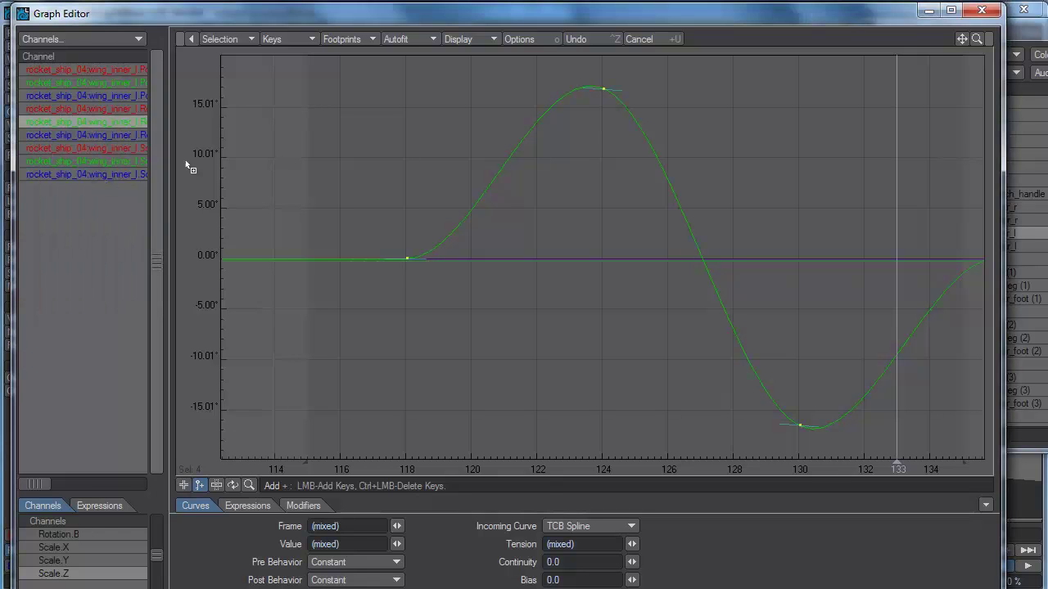
left_click(982, 10)
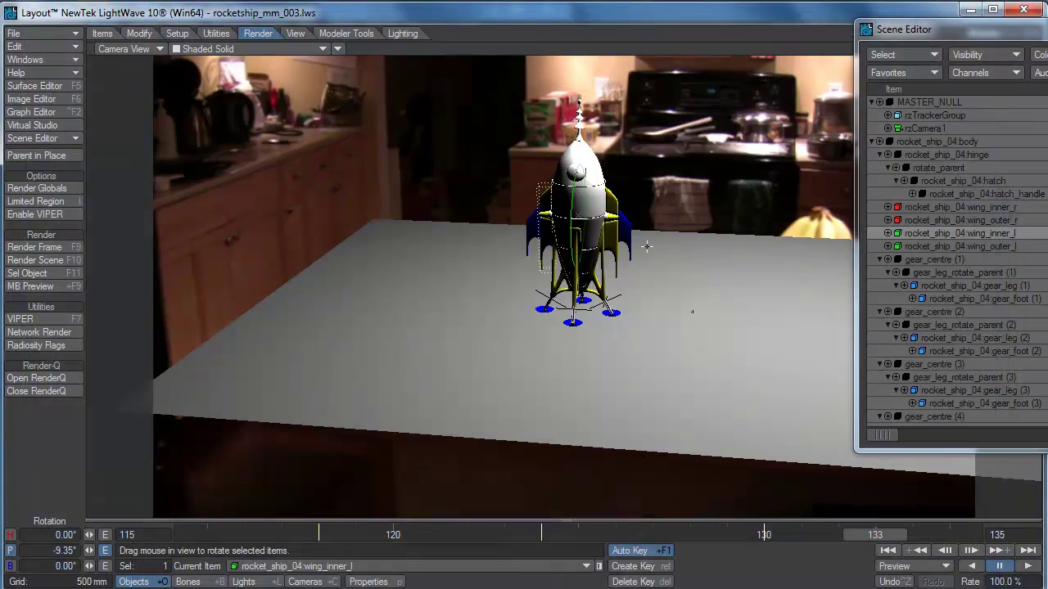
Paste the curve onto wing_outer_r's pitch channel, shift its keys three frames later, and copy it
left_click(985, 222)
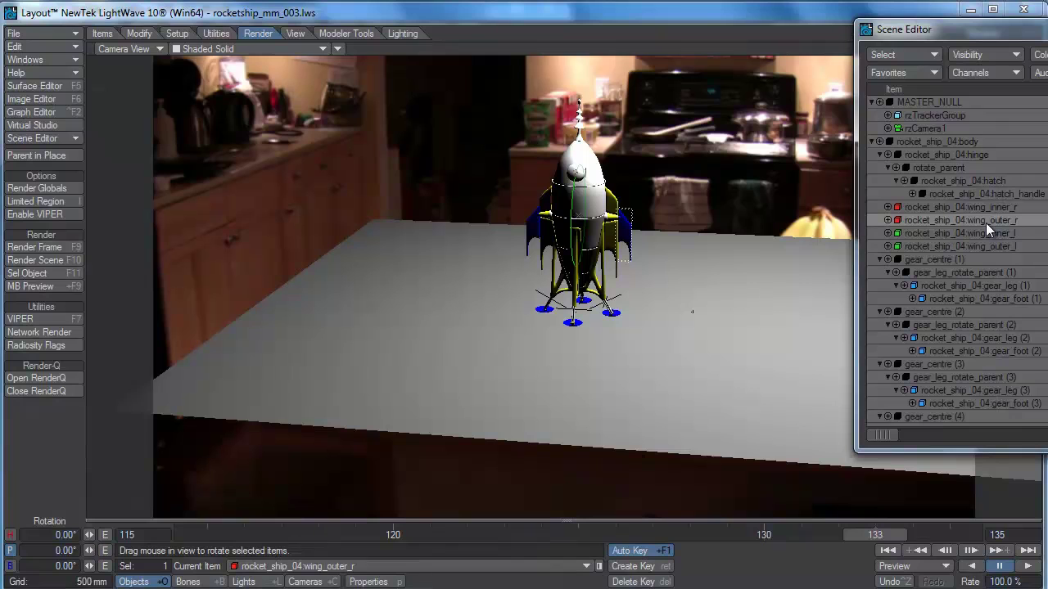
left_click(105, 550)
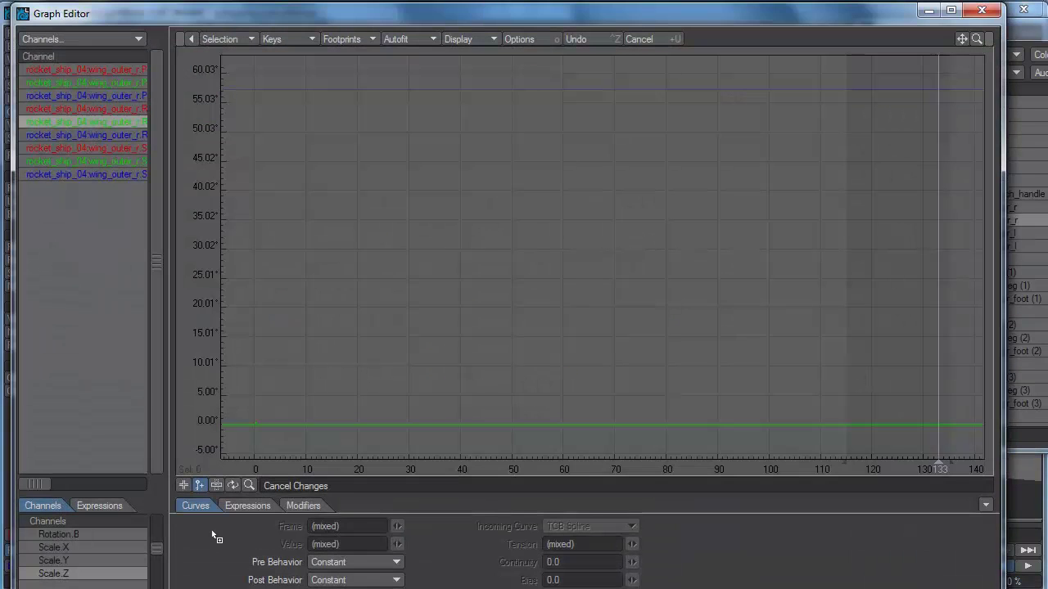
right_click(119, 123)
left_click(118, 186)
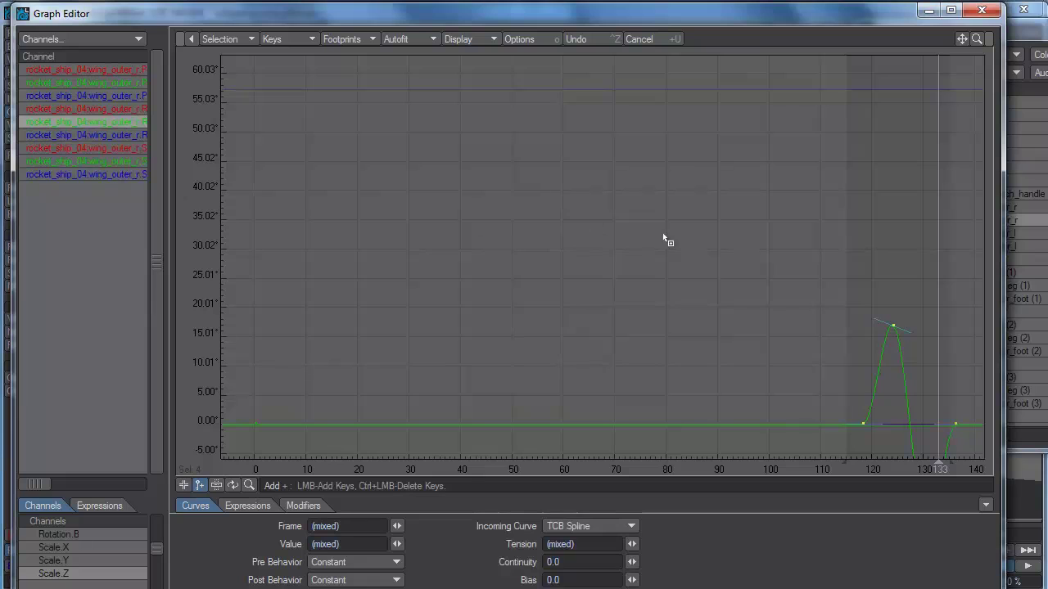
key("a")
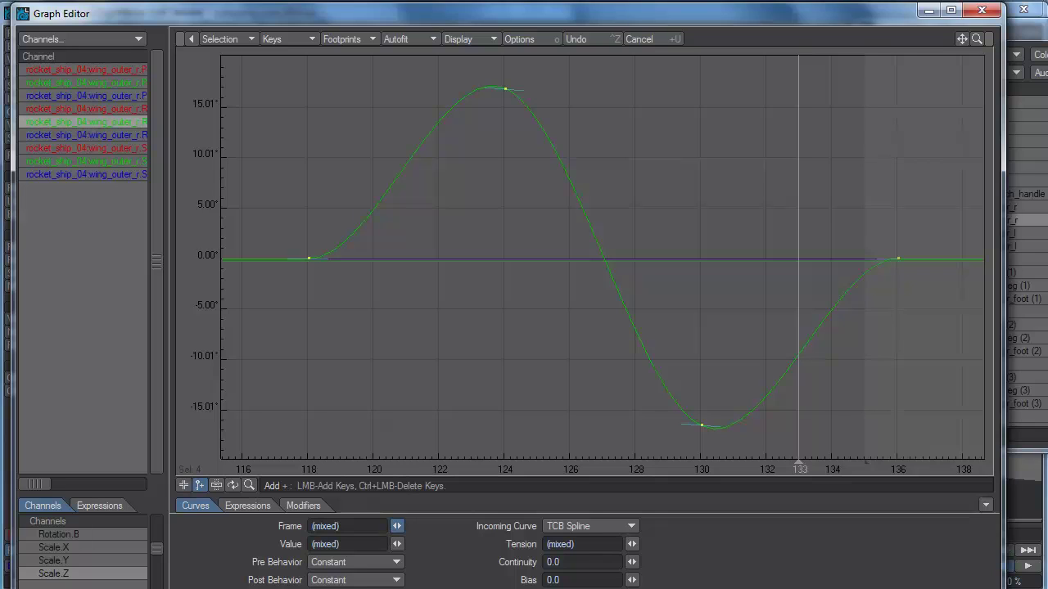
left_click_drag(396, 525, 421, 526)
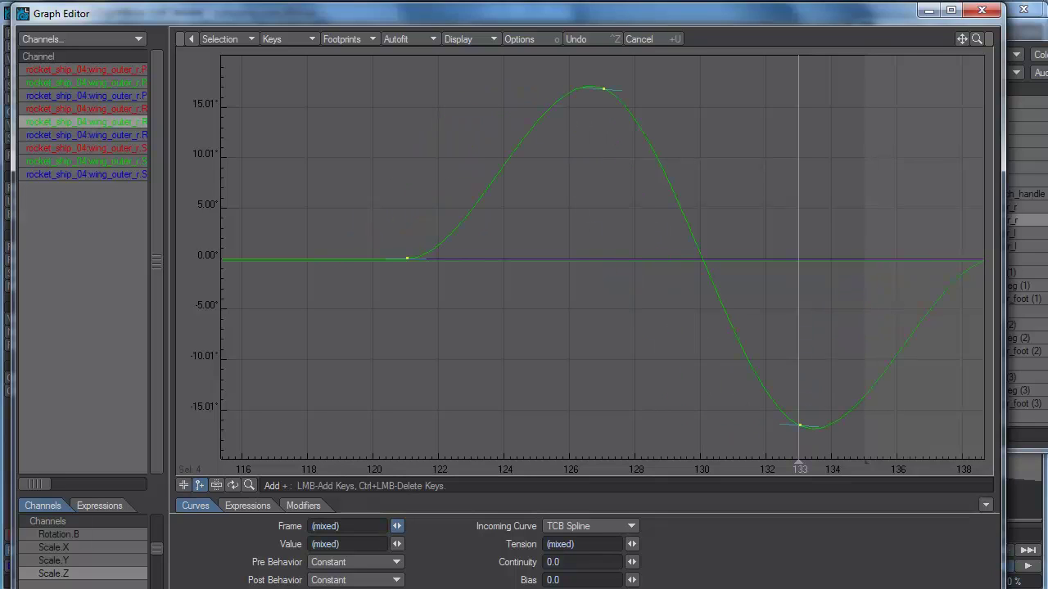
right_click(123, 122)
left_click(116, 170)
left_click(991, 13)
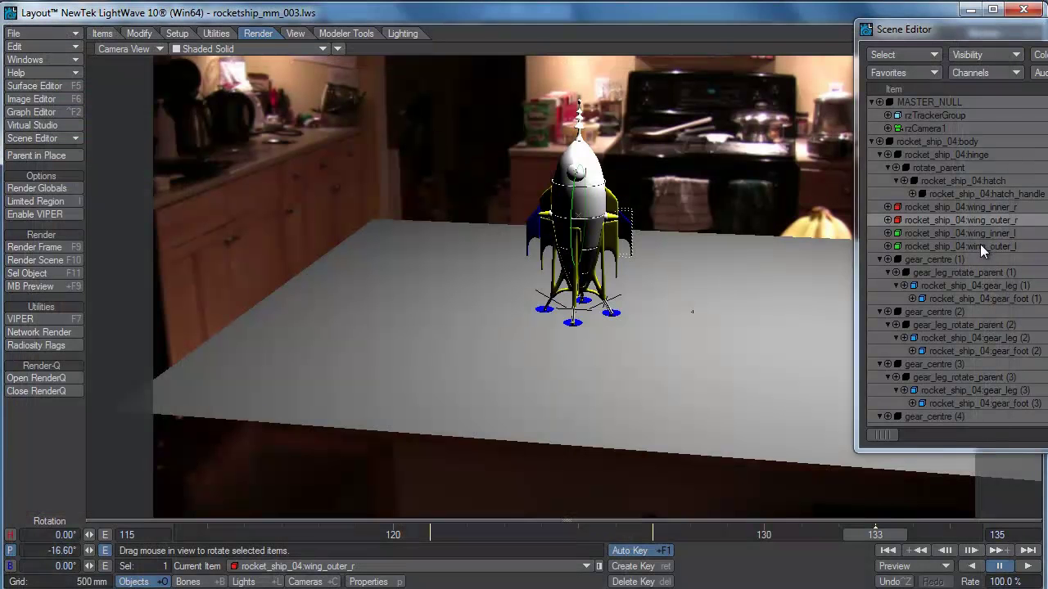
Paste the shifted flapping curve onto wing_outer_l's pitch channel and select all its keys
left_click(975, 247)
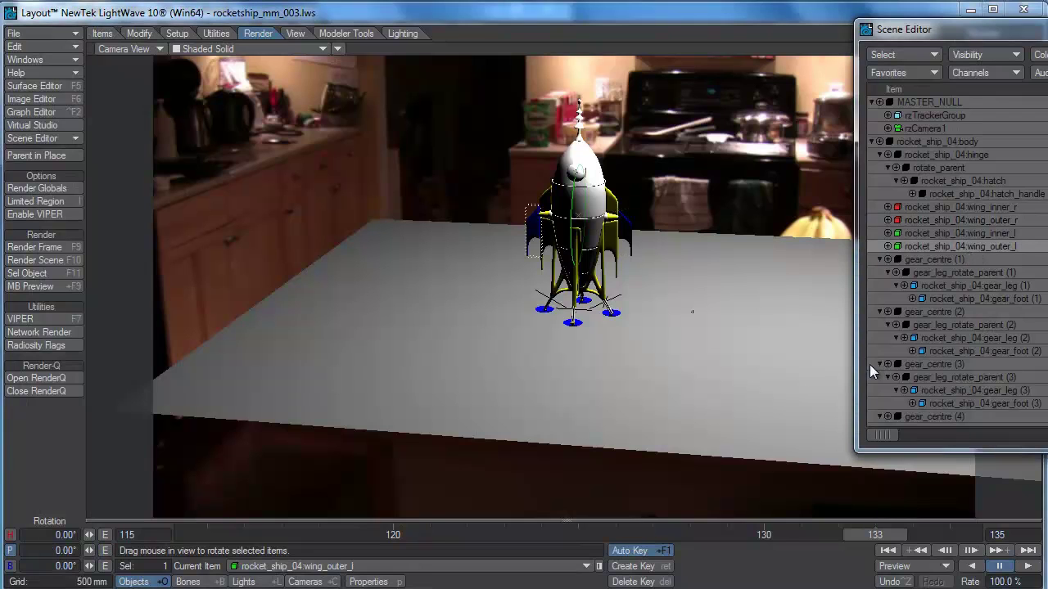
left_click(105, 550)
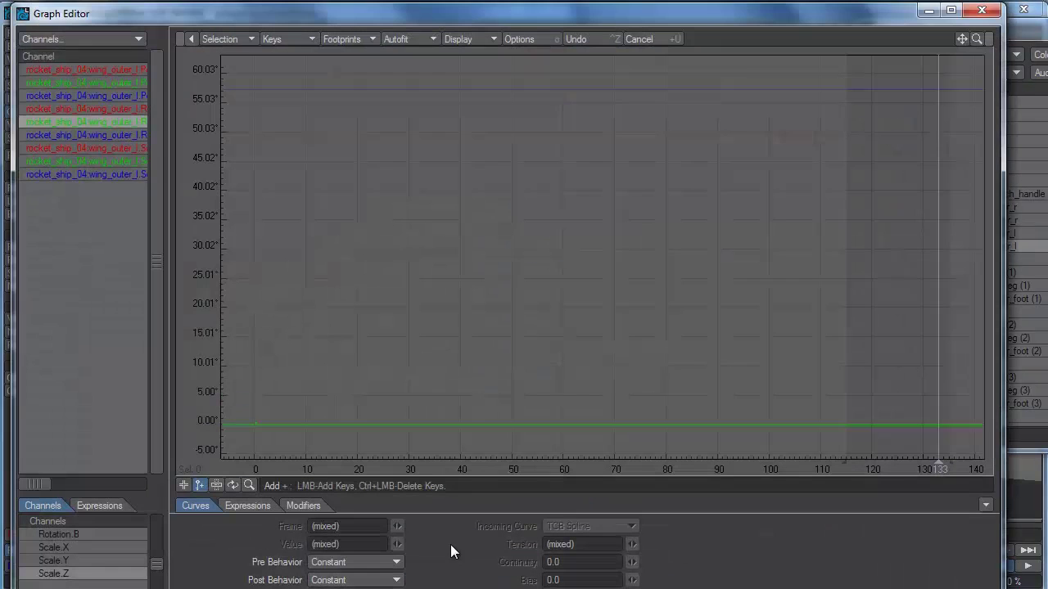
right_click(119, 120)
left_click(116, 180)
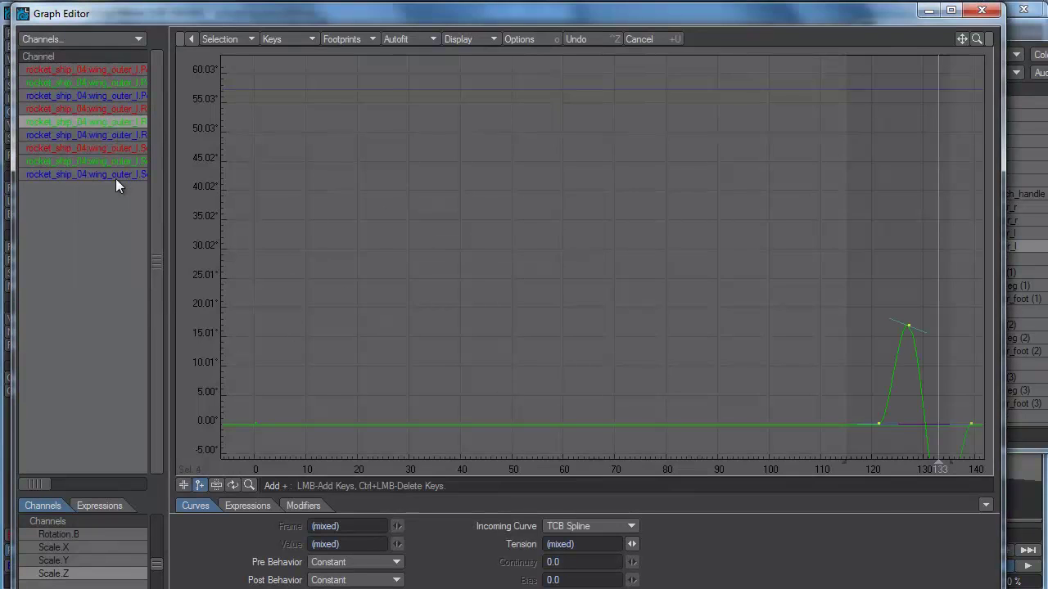
key("a")
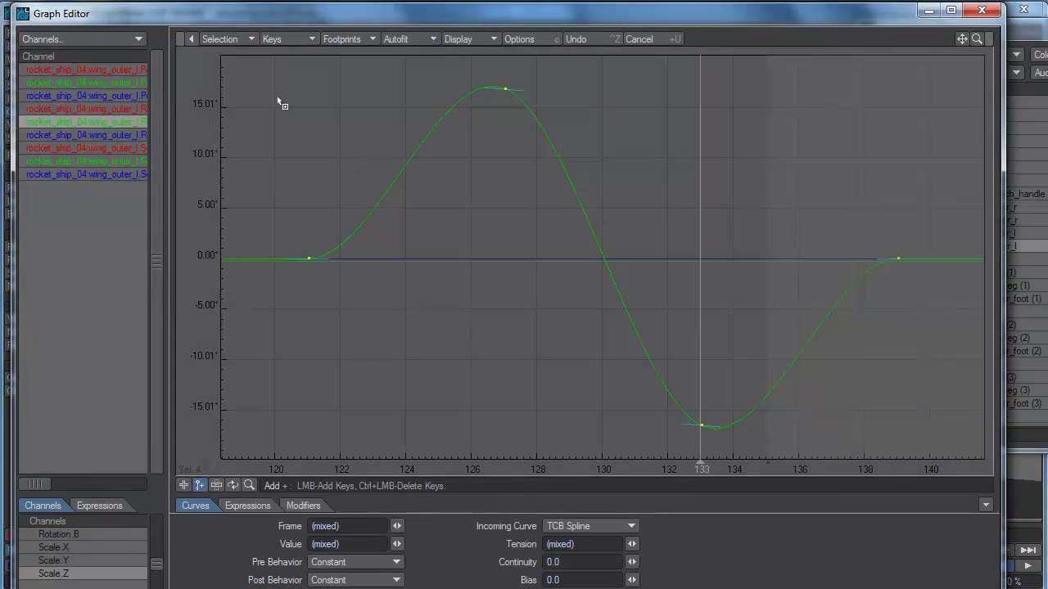
left_click_drag(279, 99, 933, 457)
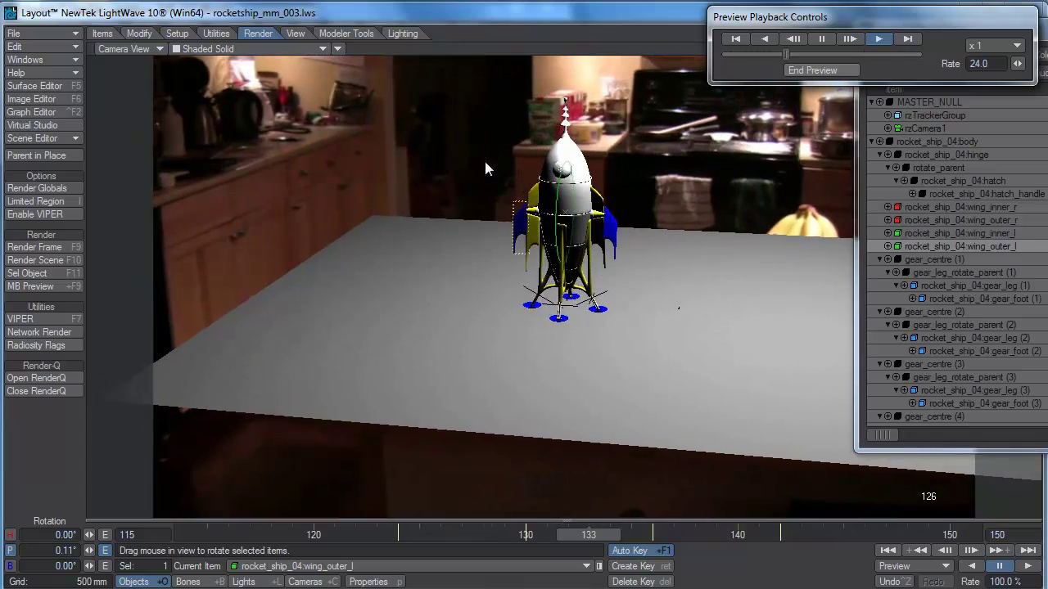
End the wing flap preview and select the current frame field
left_click(818, 70)
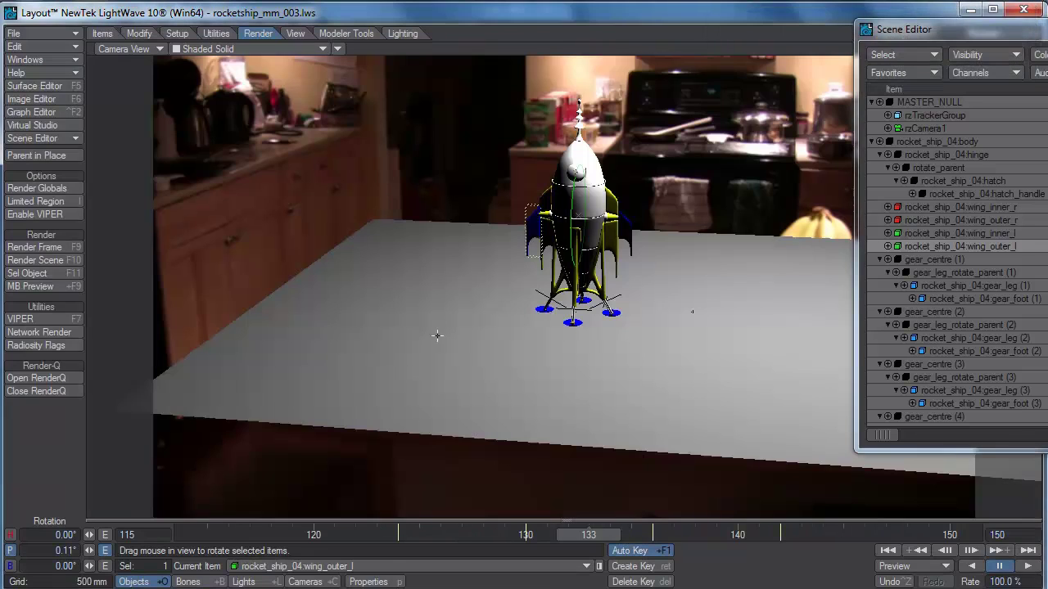
left_click(160, 534)
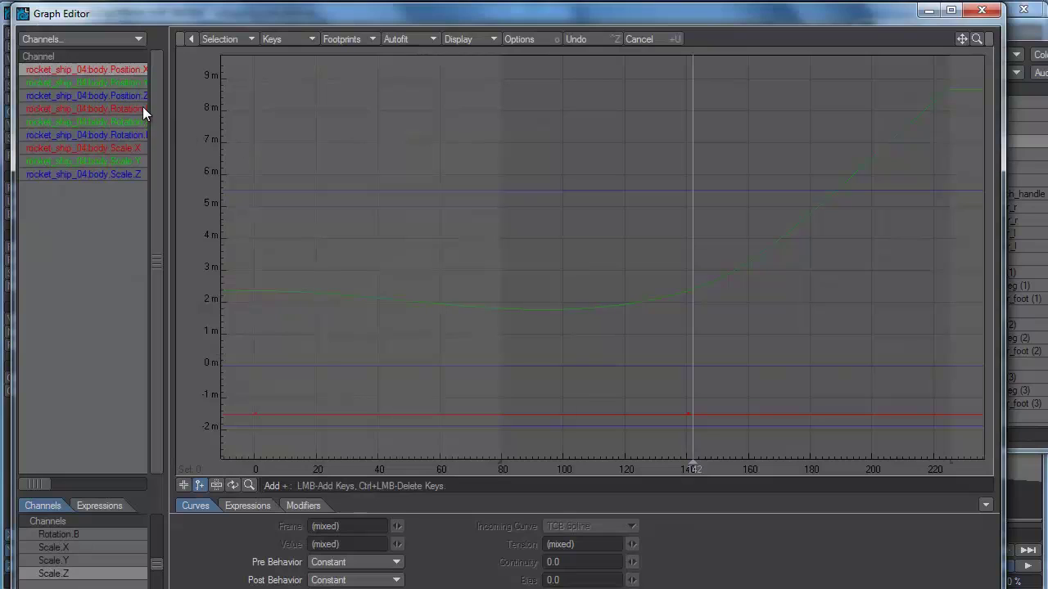
Give the body's Position.Y key at frame 140 Tension 1.0 and the frame-225 key Tension -1.0
left_click(136, 83)
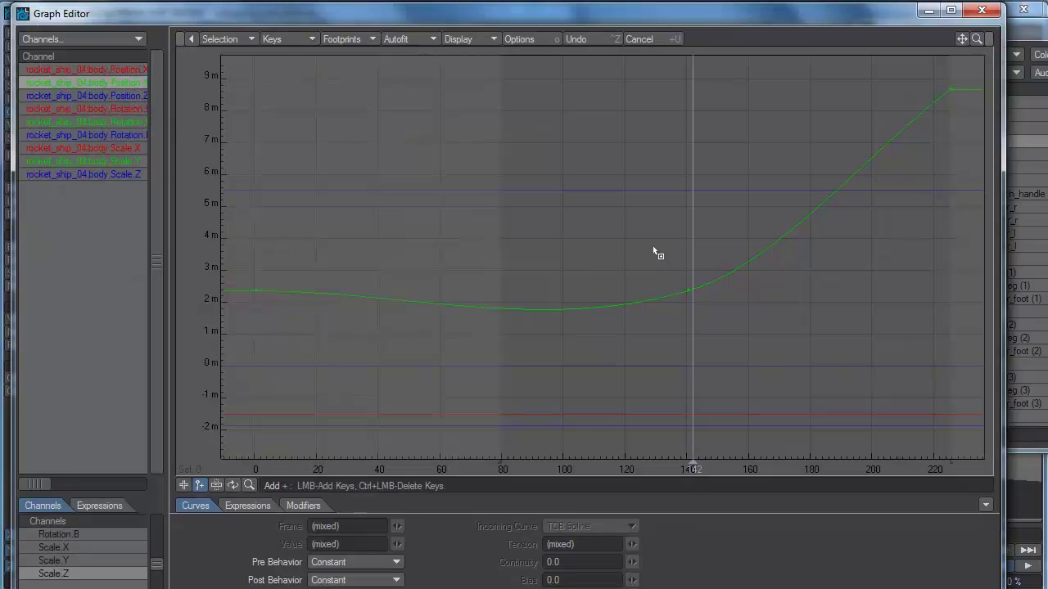
left_click(687, 290)
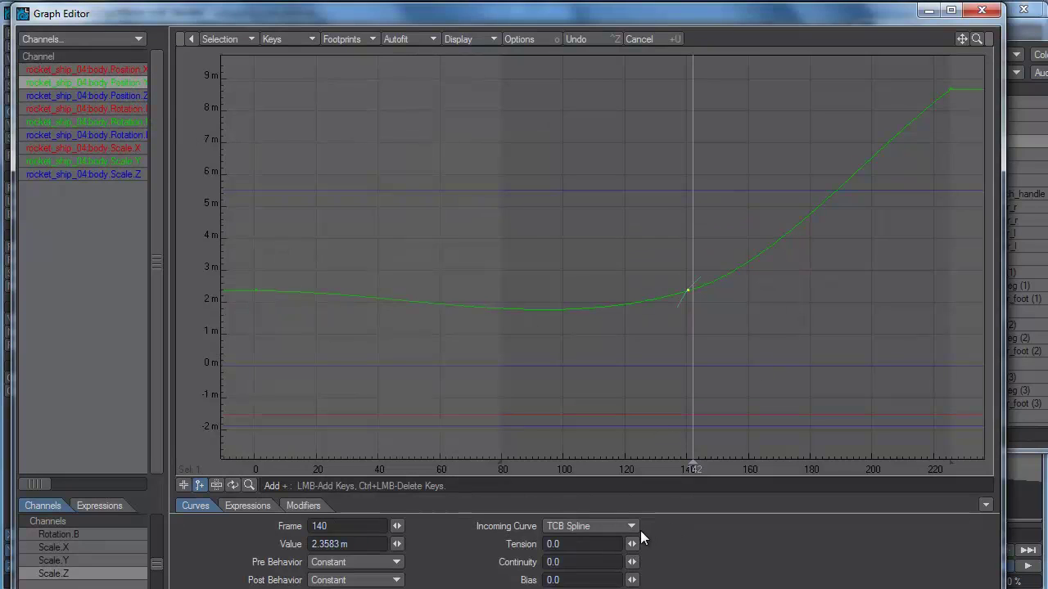
left_click_drag(631, 544, 655, 543)
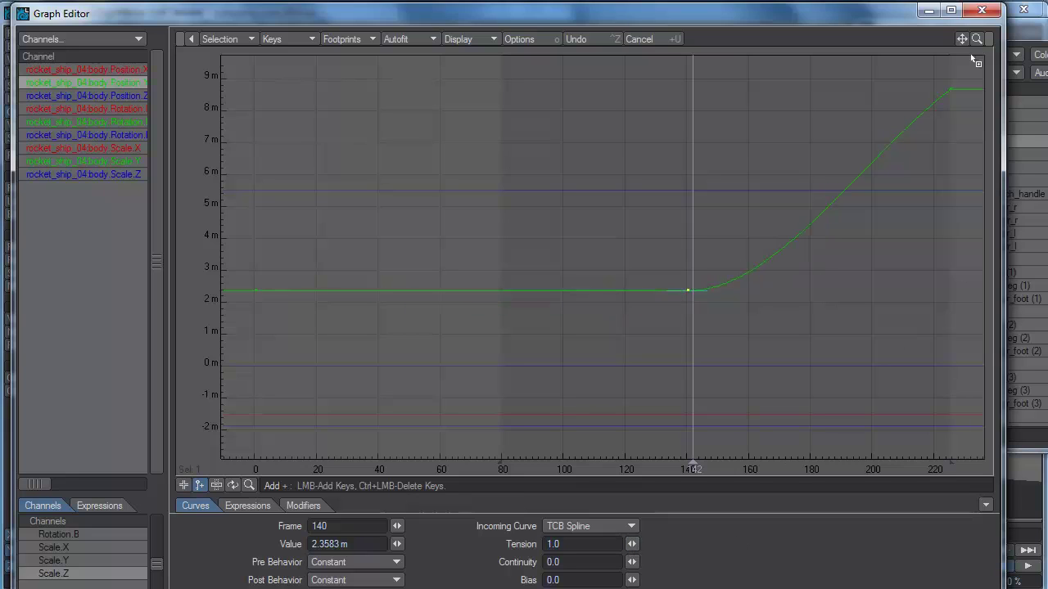
left_click(951, 88)
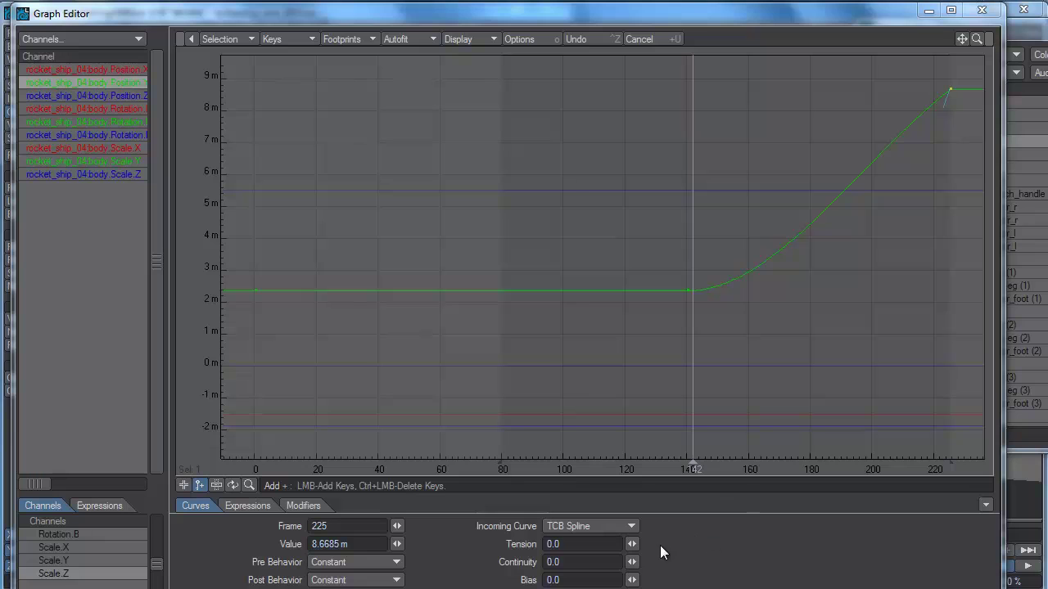
mouse_move(631, 544)
left_mouse_down()
mouse_move(610, 545)
mouse_move(635, 546)
left_mouse_up()
Close the Graph Editor to return to the Layout scene
left_click(982, 12)
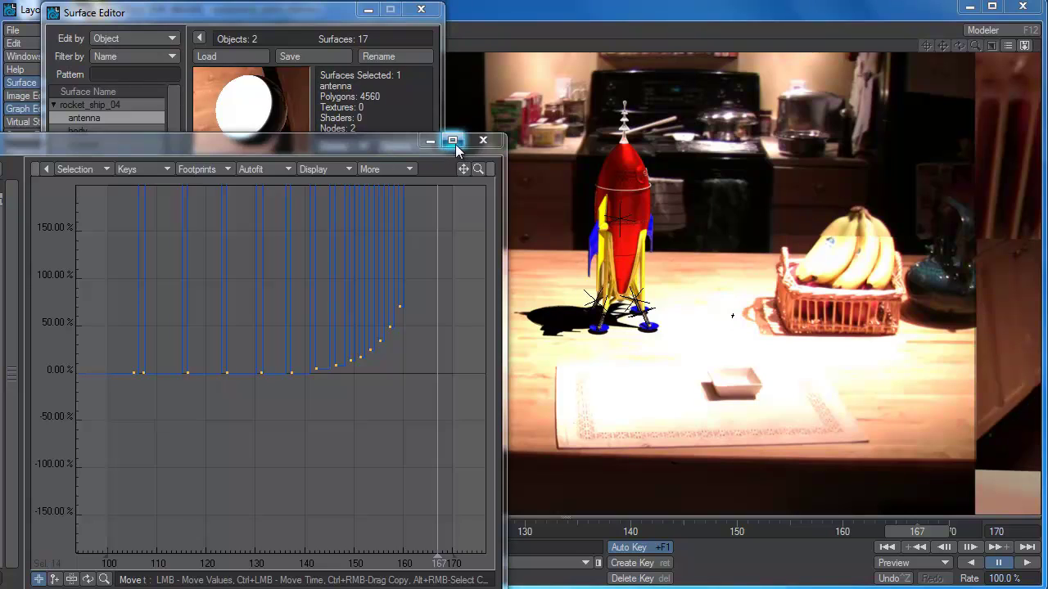
Close the percentage envelope graph to reveal the antenna's Surface Editor
left_click(483, 141)
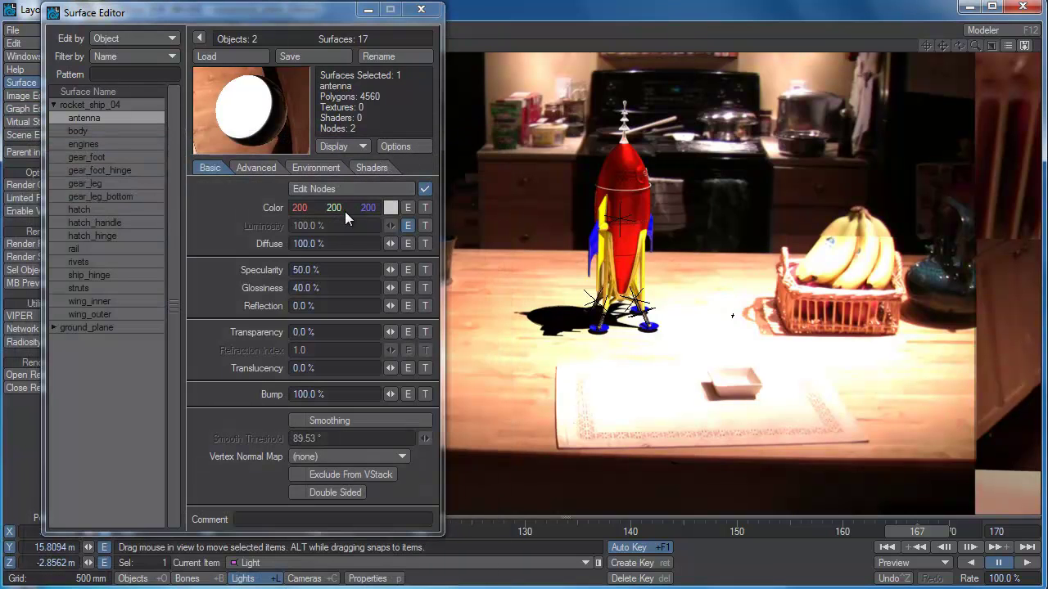
Set the antenna's Dielectric node colour to red 0, green 200, blue 200
left_click(360, 189)
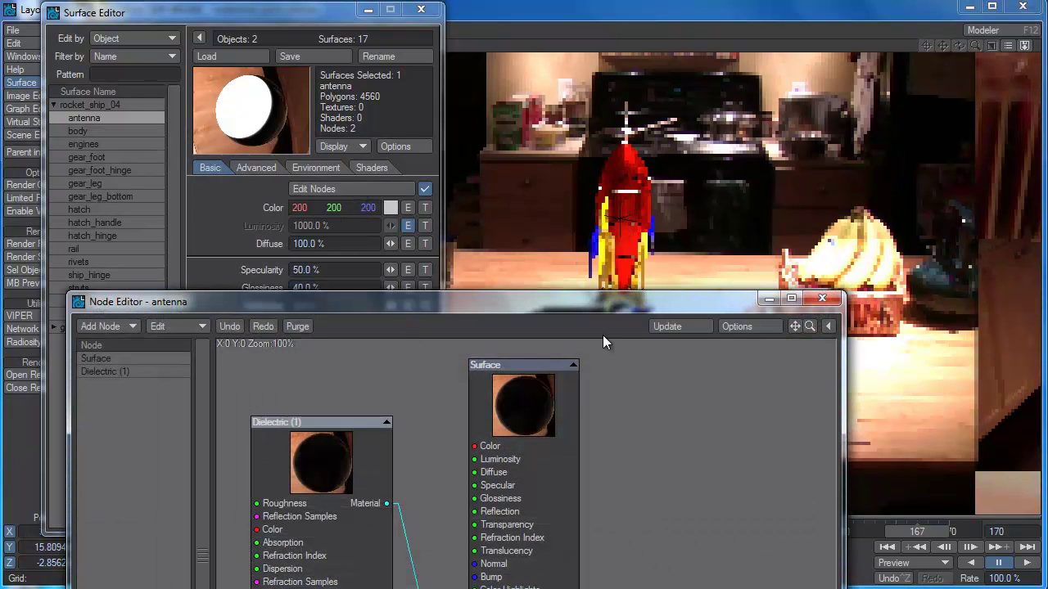
left_click_drag(590, 312, 590, 293)
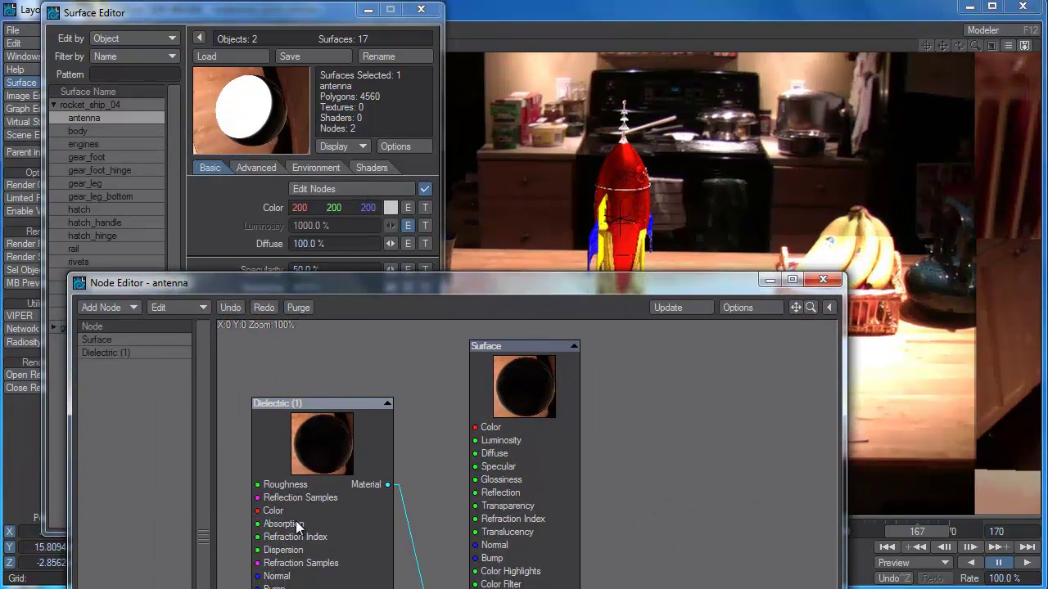
left_click(308, 443)
double_click(290, 430)
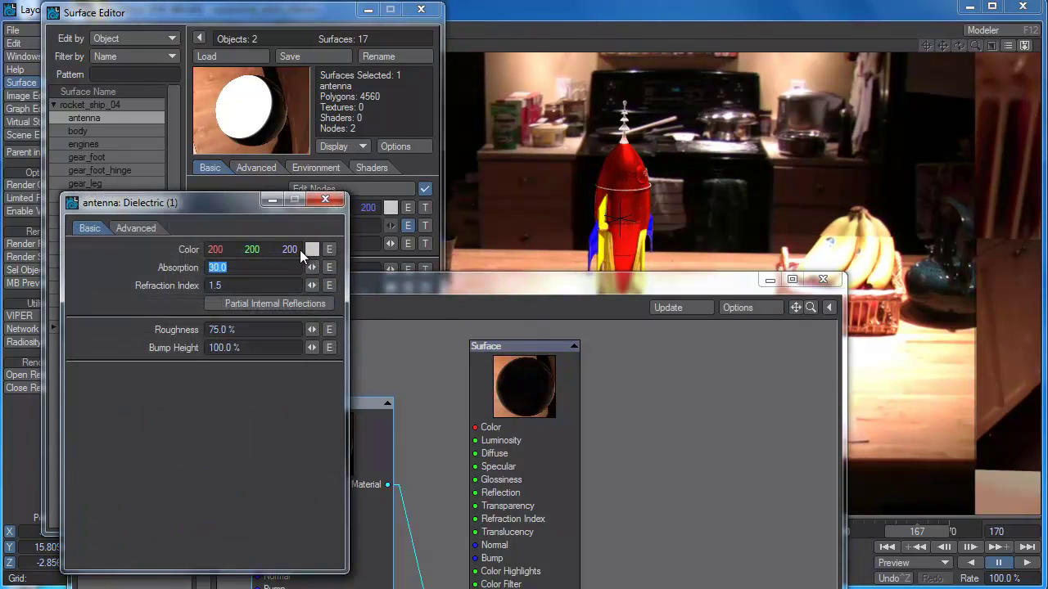
mouse_move(219, 254)
left_mouse_down()
mouse_move(201, 254)
mouse_move(222, 250)
left_mouse_up()
left_click(324, 202)
left_click(822, 279)
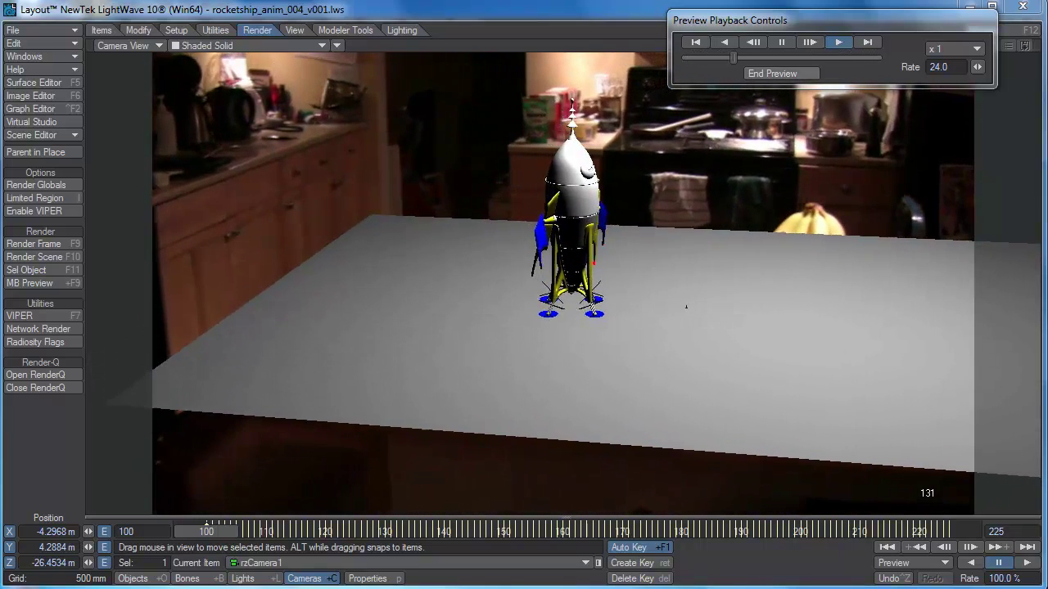
Stop the preview and show the landing legs in the Right (ZY) view
key("Escape")
left_click(118, 46)
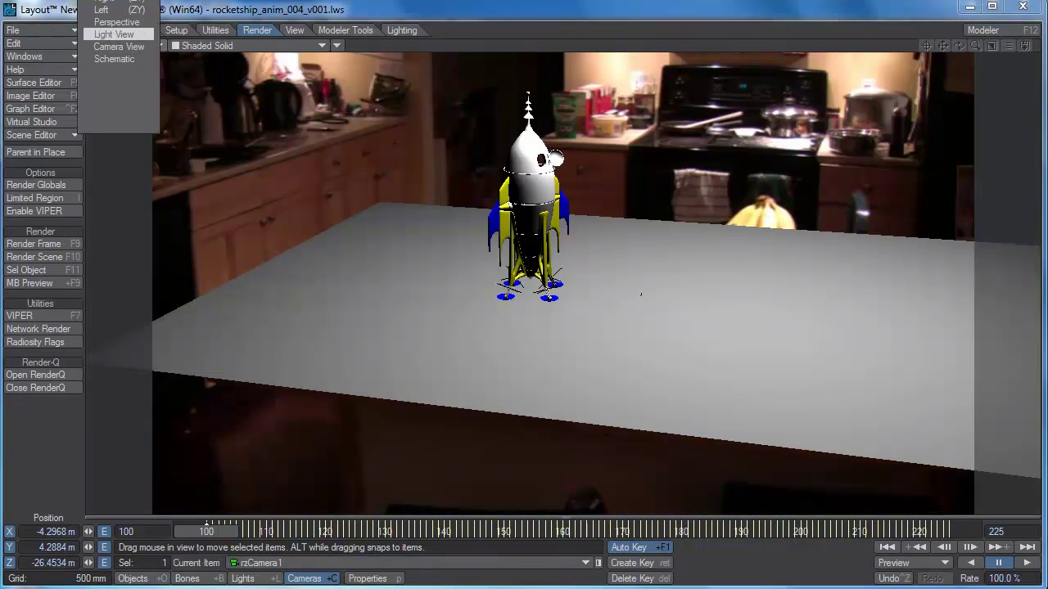
left_click(114, 3)
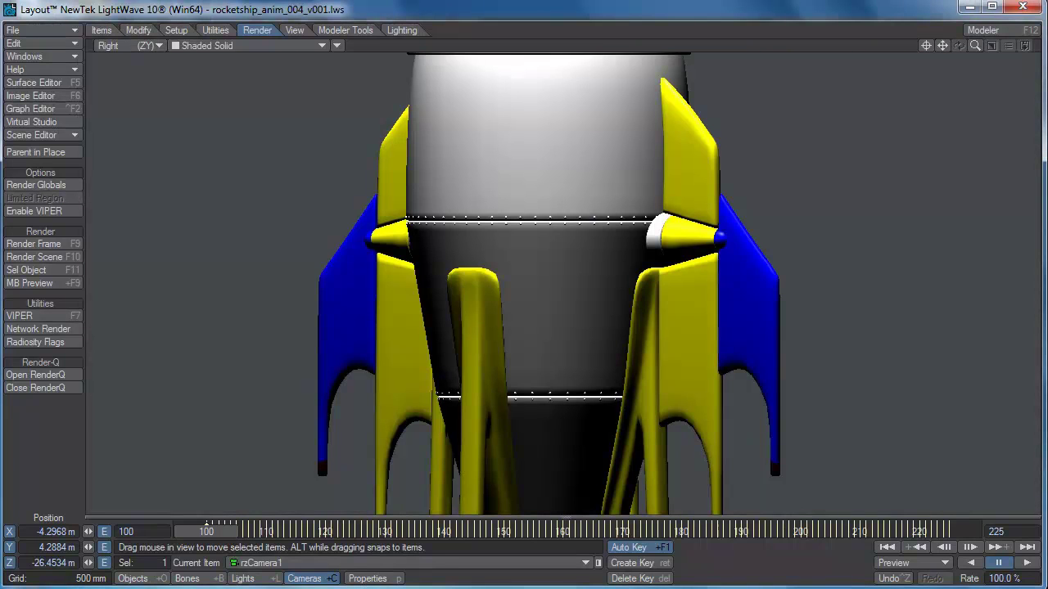
left_click_drag(942, 46, 942, 10)
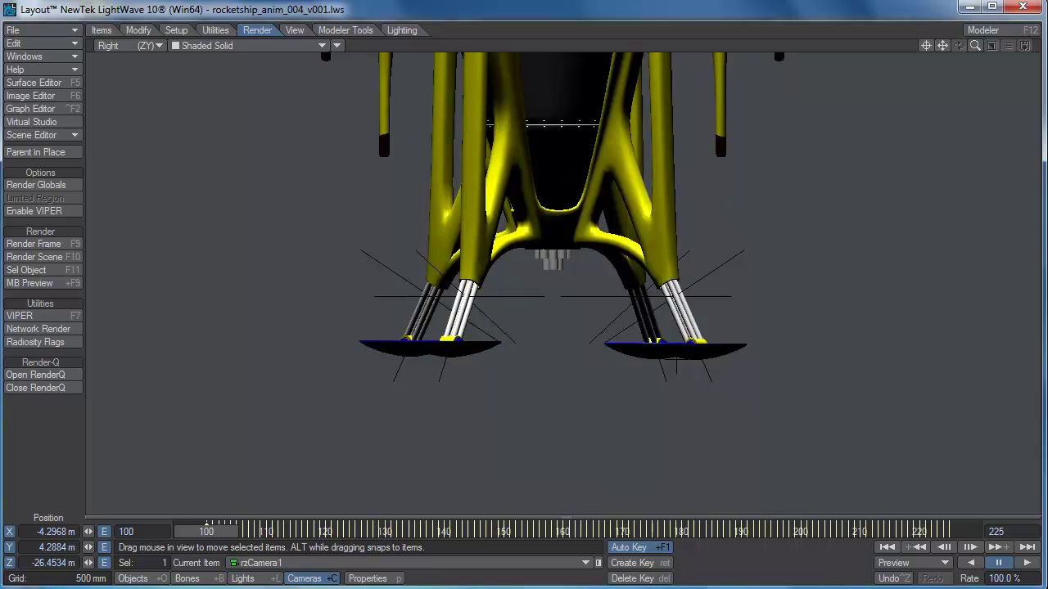
Select gear_foot (4) in Rotate mode and open its Graph Editor curves
left_click(446, 348)
key("y")
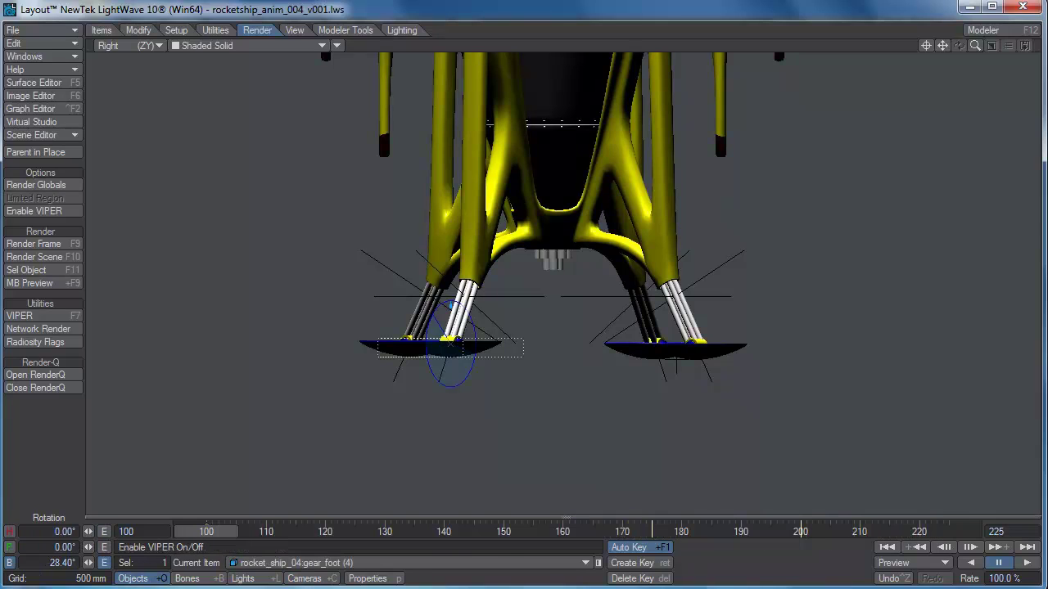
key("ctrl+F2")
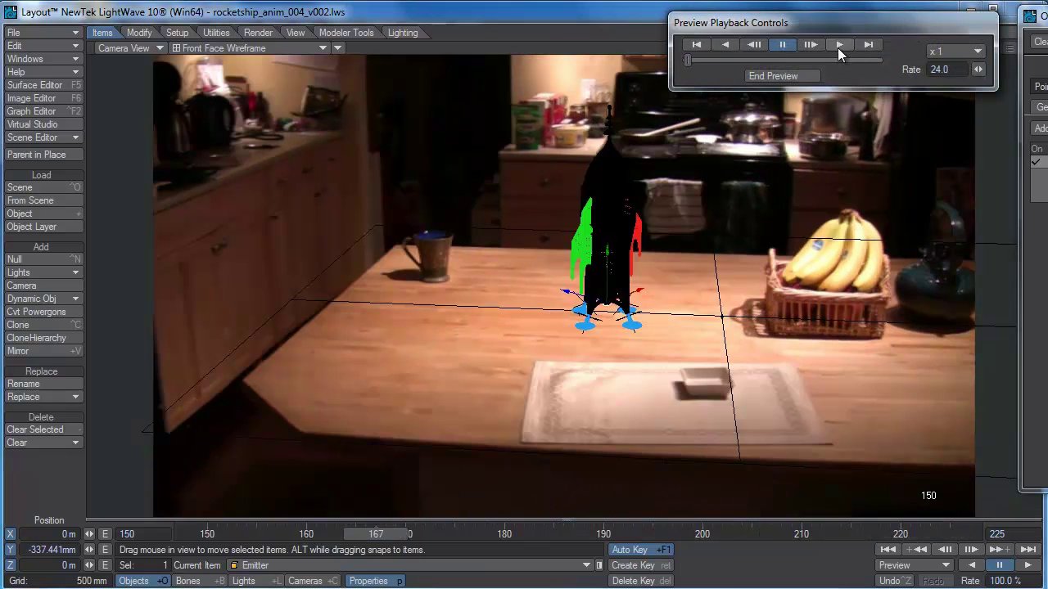
Play the finished liftoff preview in Preview Playback Controls
left_click(837, 47)
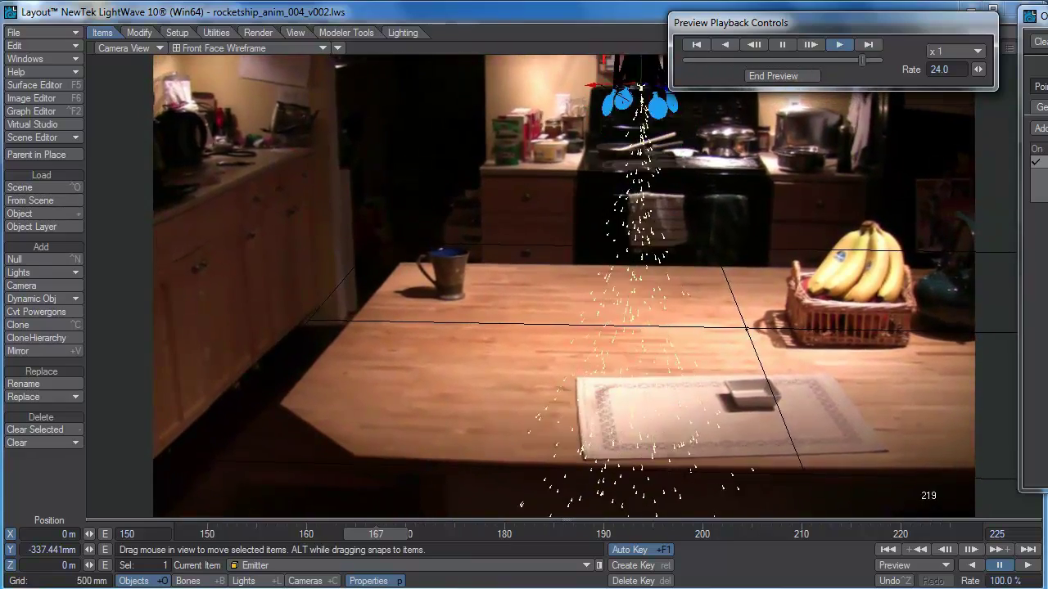
Stop the preview, set the FX Emitter's Motion Velocity Y to -4 m, and close Object Properties
left_click(773, 76)
left_click_drag(1035, 15, 810, 18)
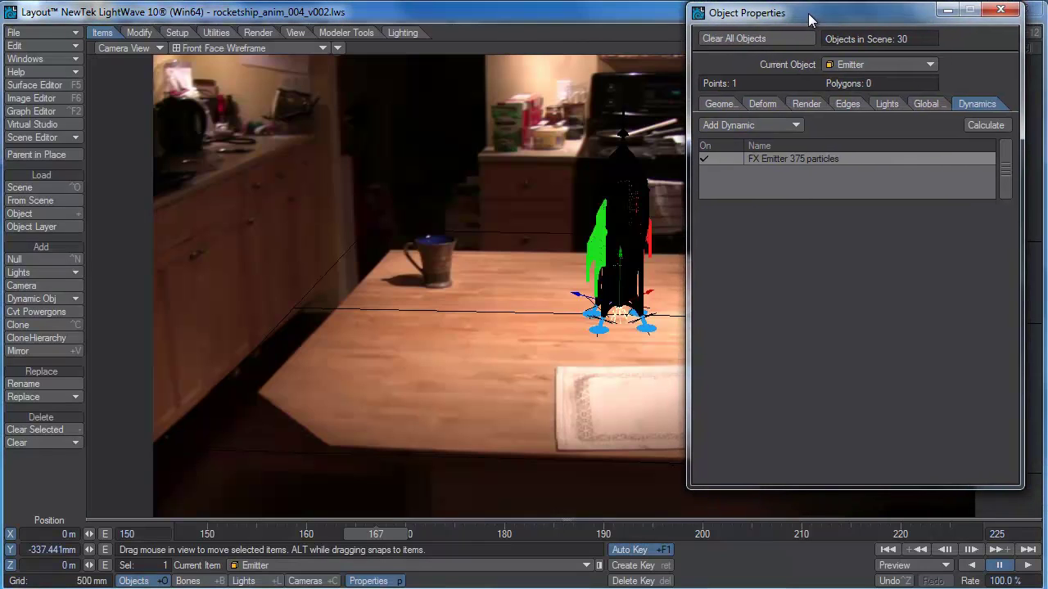
left_click(777, 157)
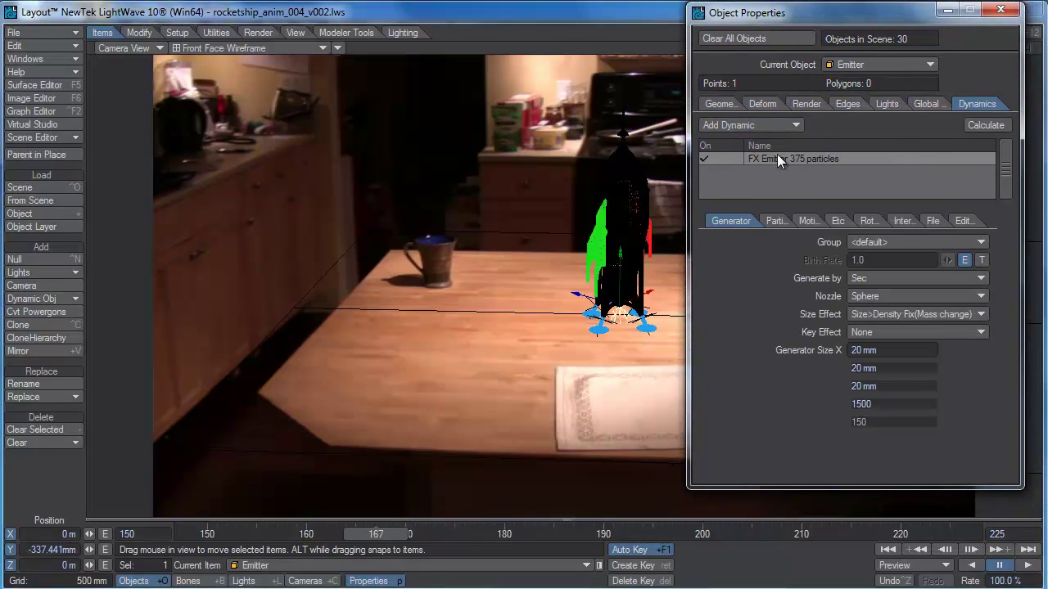
left_click(808, 221)
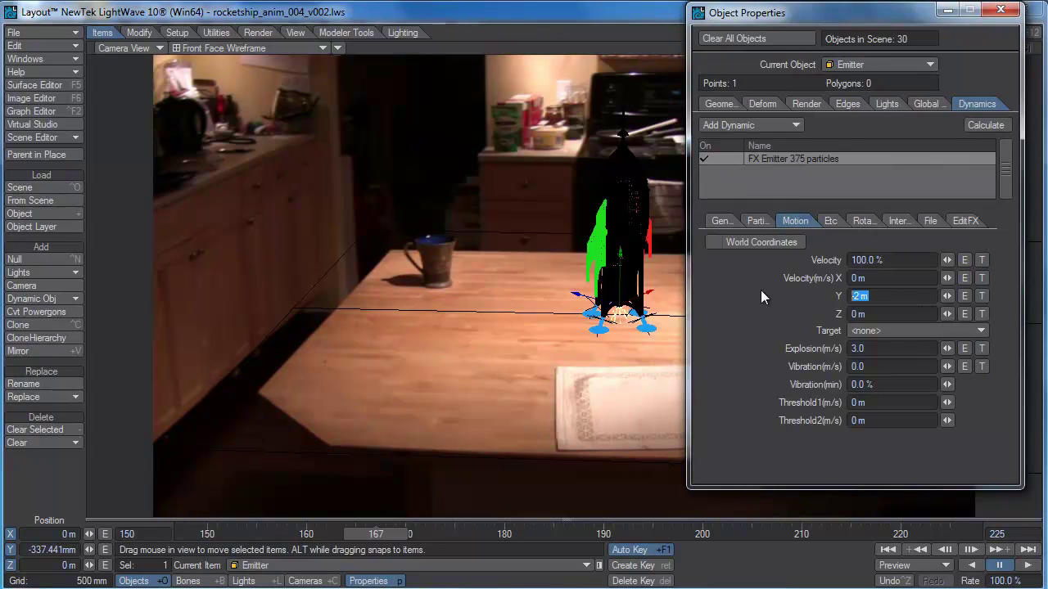
type("-4")
key("Tab")
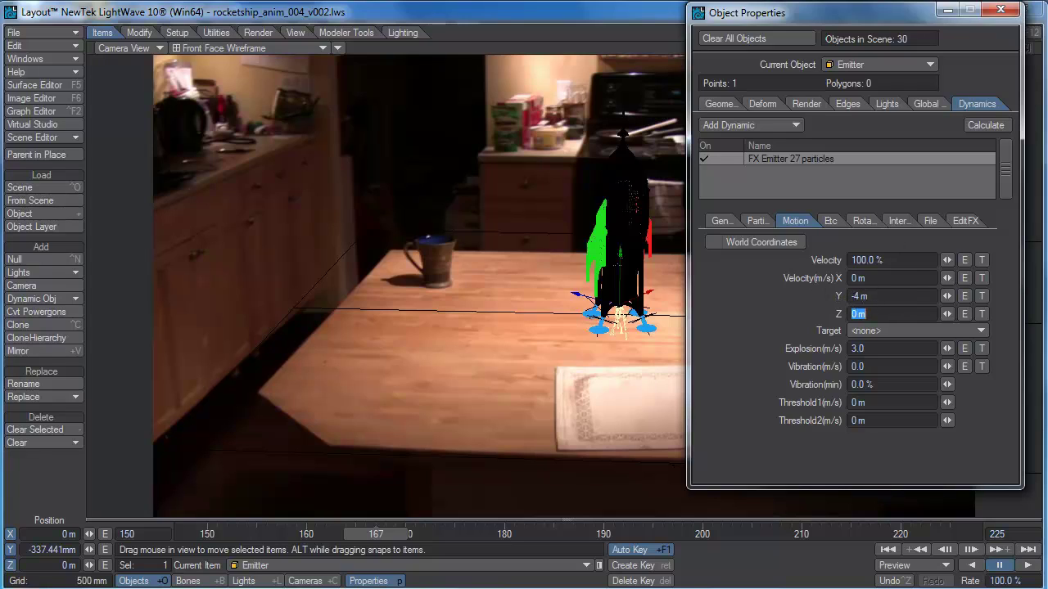
left_click(1000, 10)
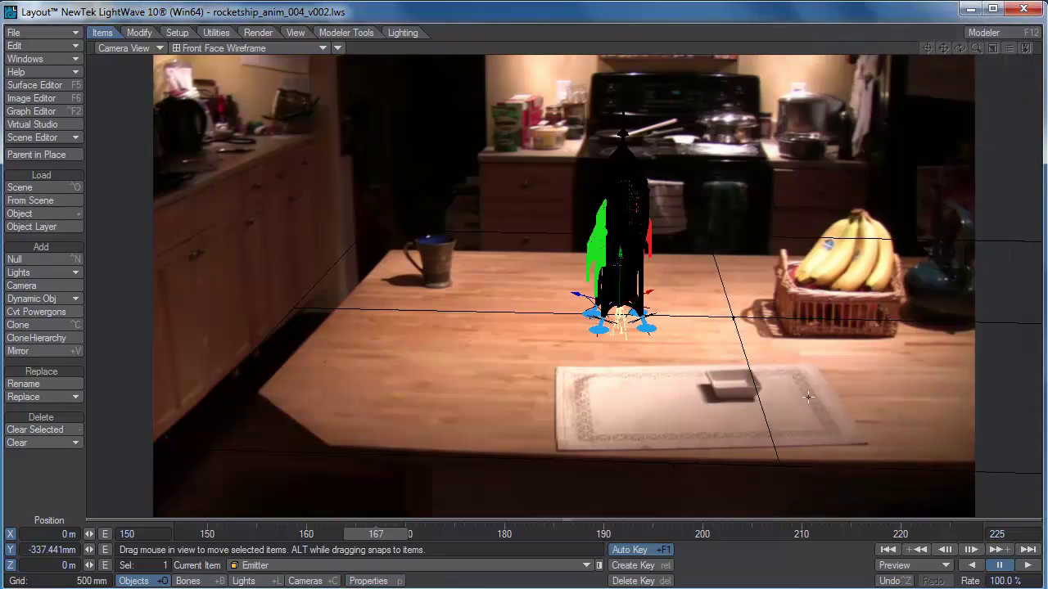
Start a preview, then set FX Wind blend mode to Heavy Wind and recalculate the dynamics
left_click(929, 570)
left_click(919, 560)
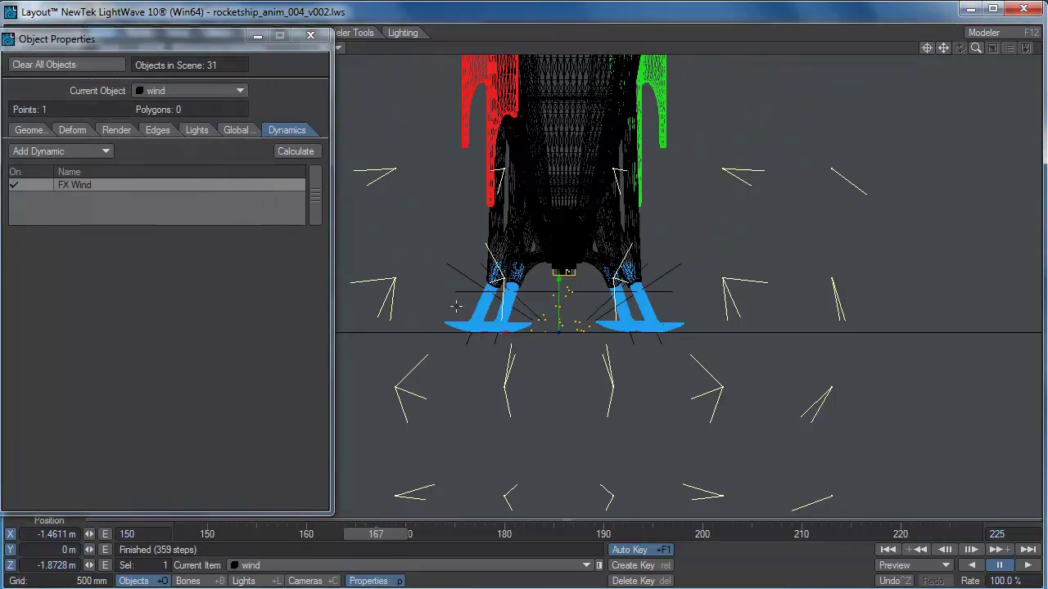
left_click(94, 184)
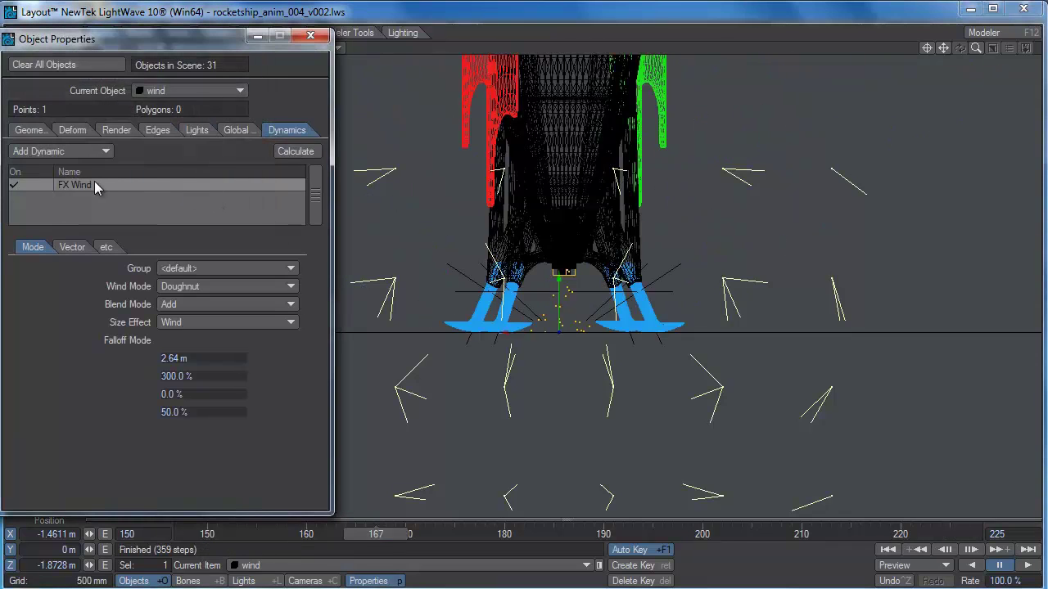
left_click(209, 304)
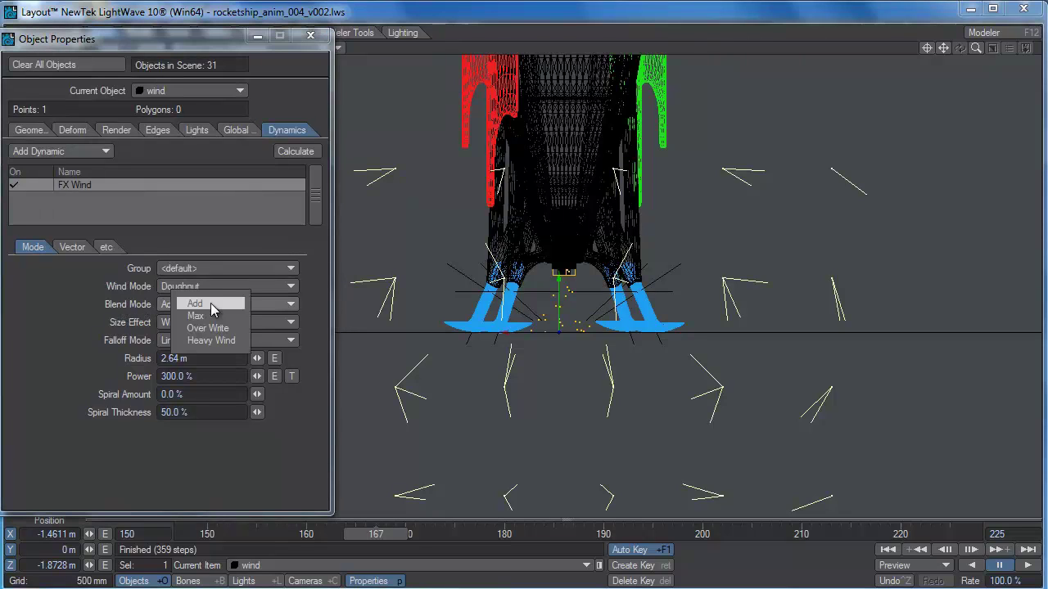
left_click(228, 340)
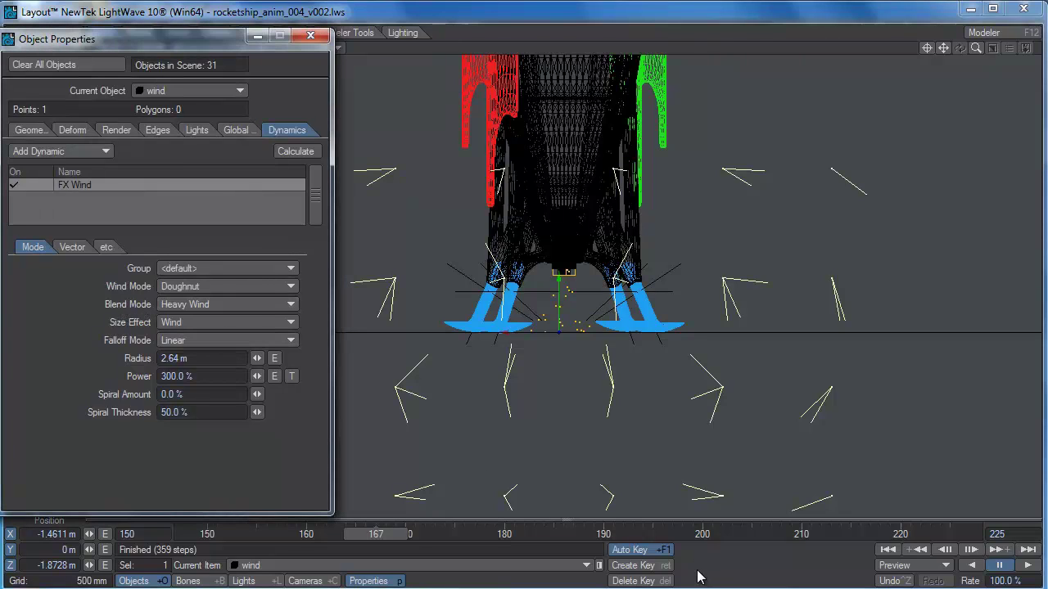
left_click(293, 152)
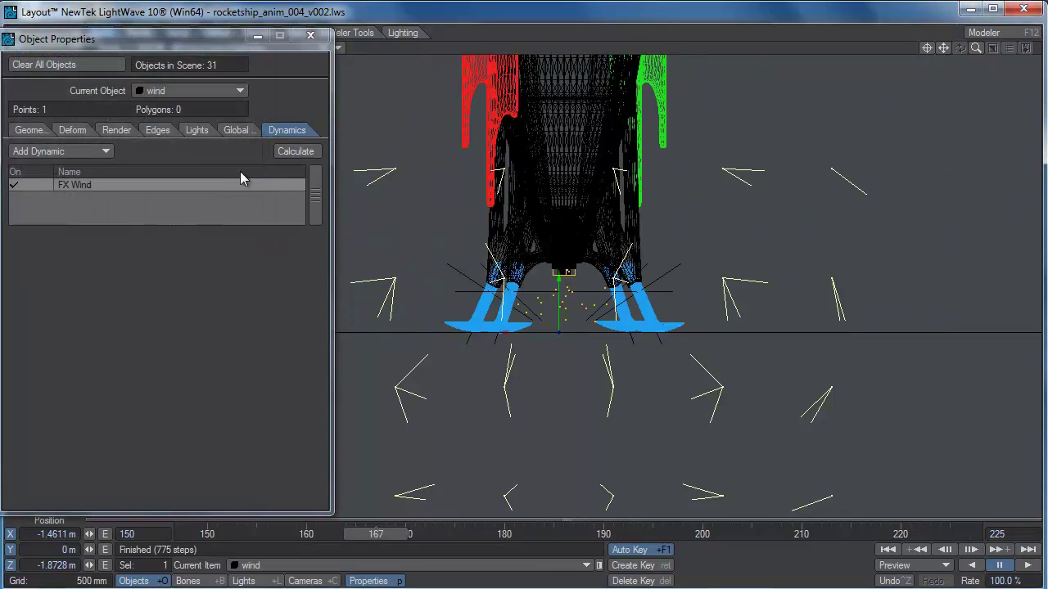
Set the Particle Age density gradient End to 40 and add a 0% key near its end
left_click(311, 34)
left_click(138, 49)
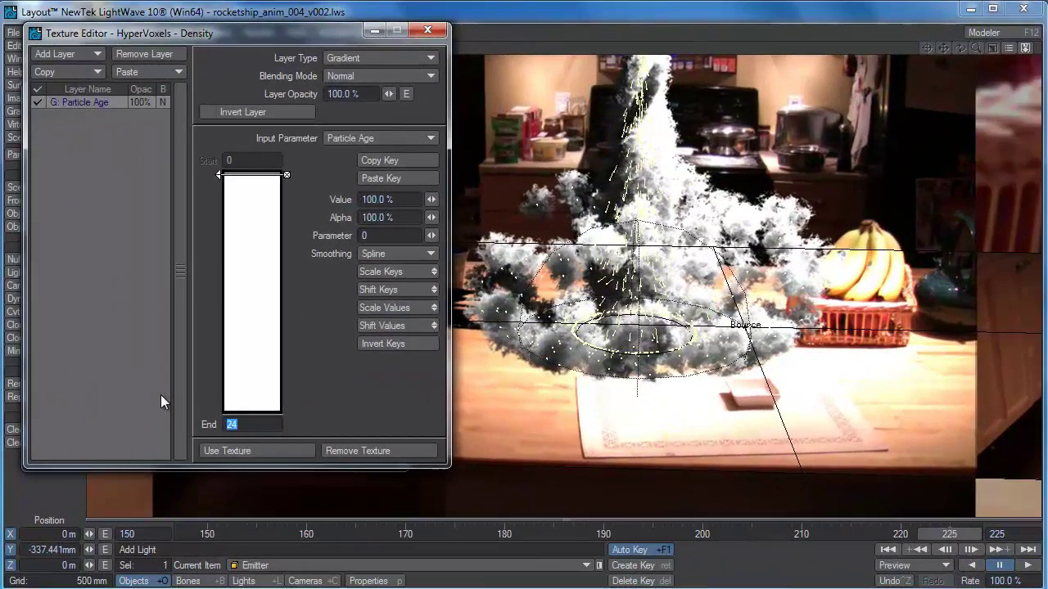
type("40")
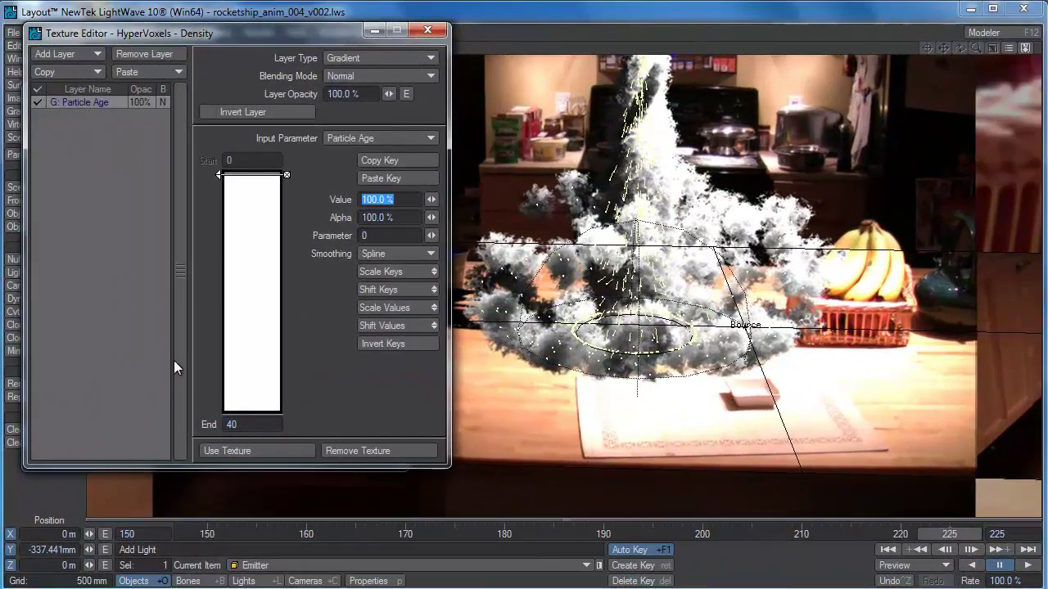
left_click(243, 401)
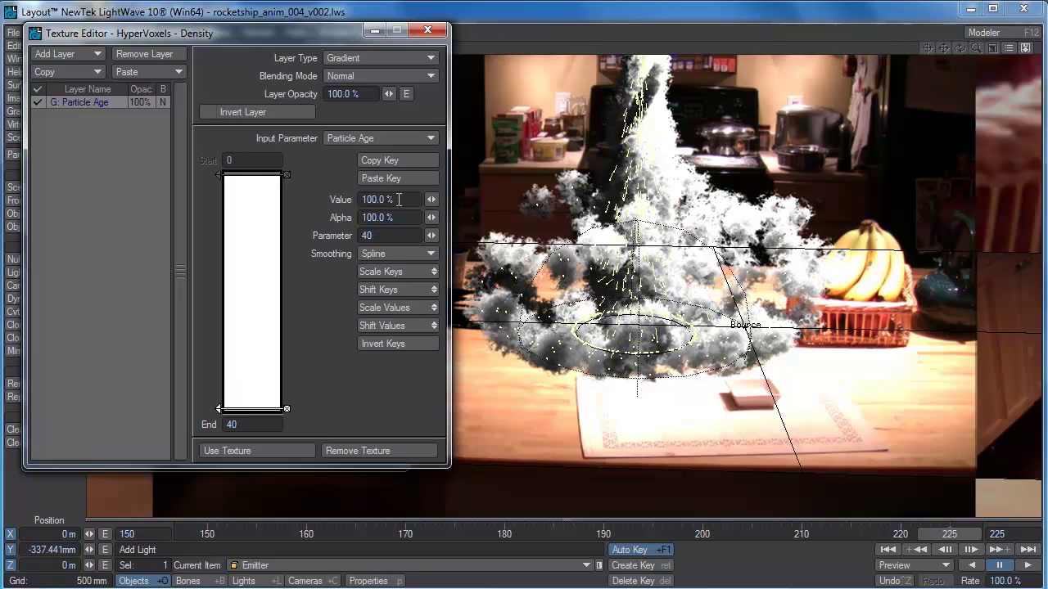
type("0")
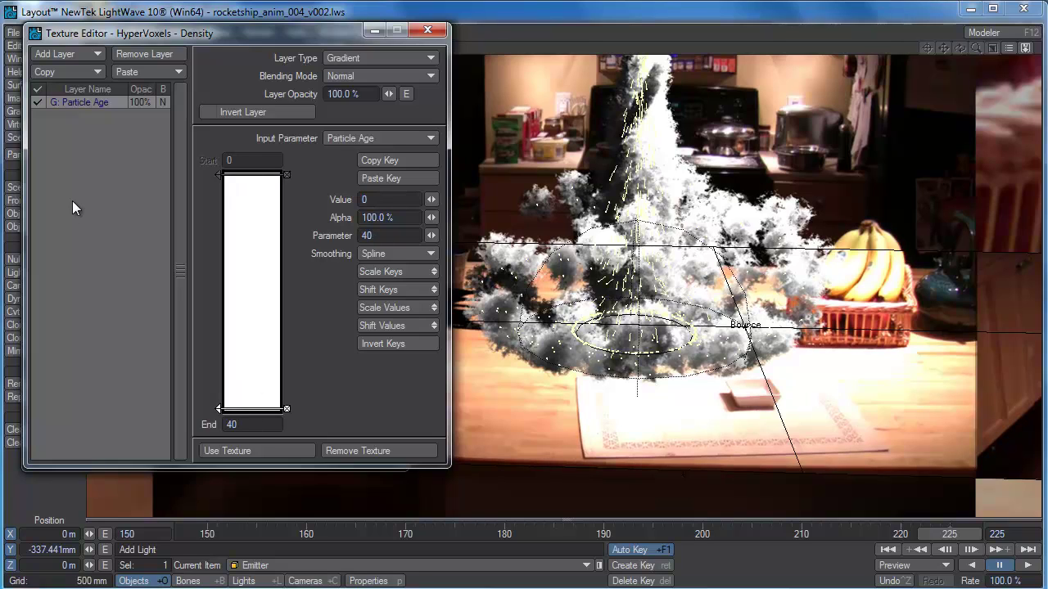
key("Tab")
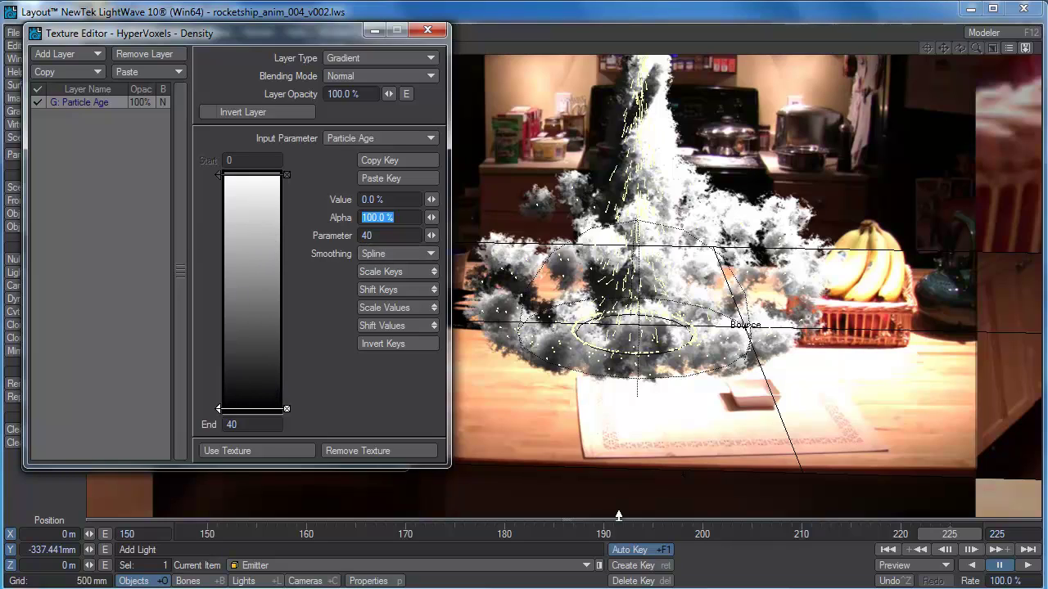
Add a 100% density key near the gradient start and move it to about 20
left_click(938, 534)
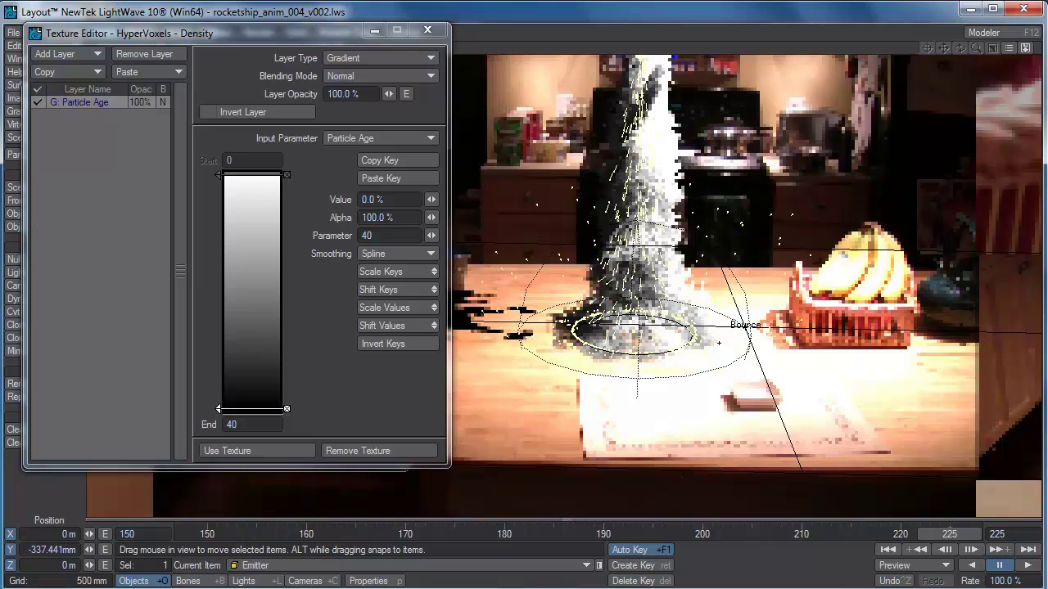
left_click(241, 186)
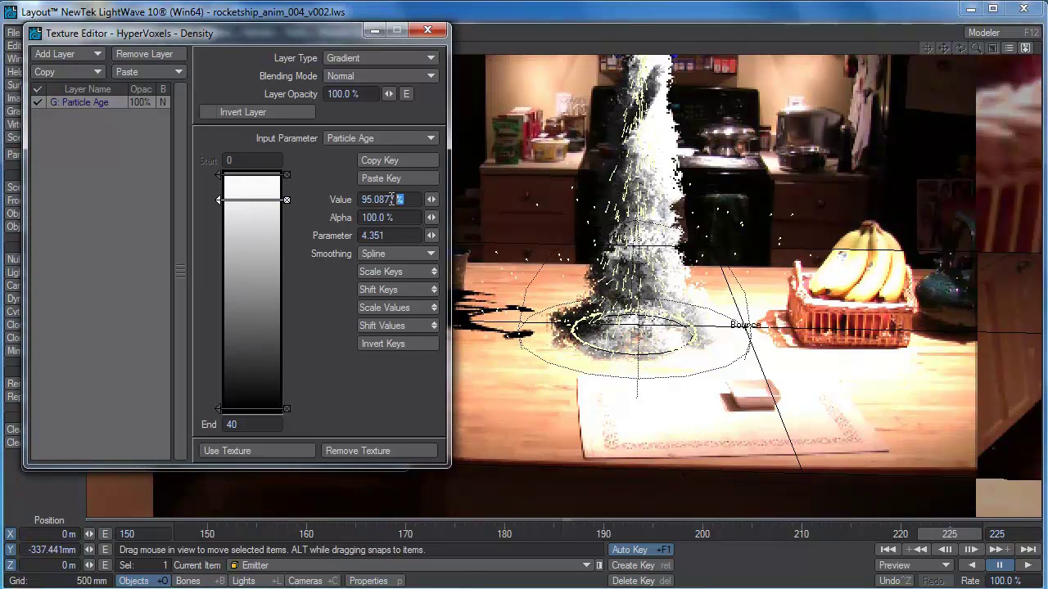
type("100")
key("Tab")
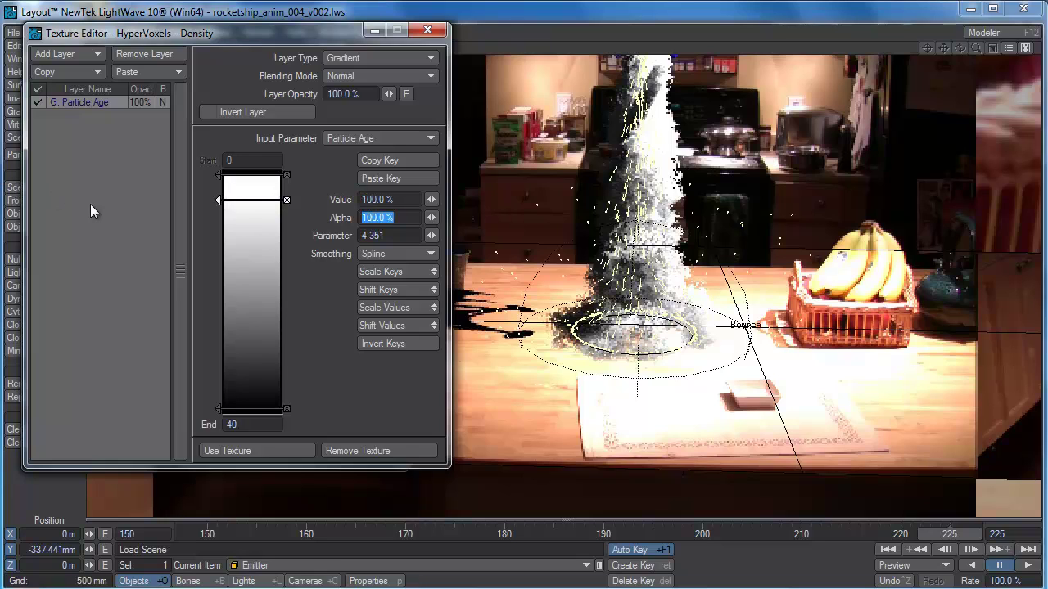
left_click_drag(252, 207, 260, 300)
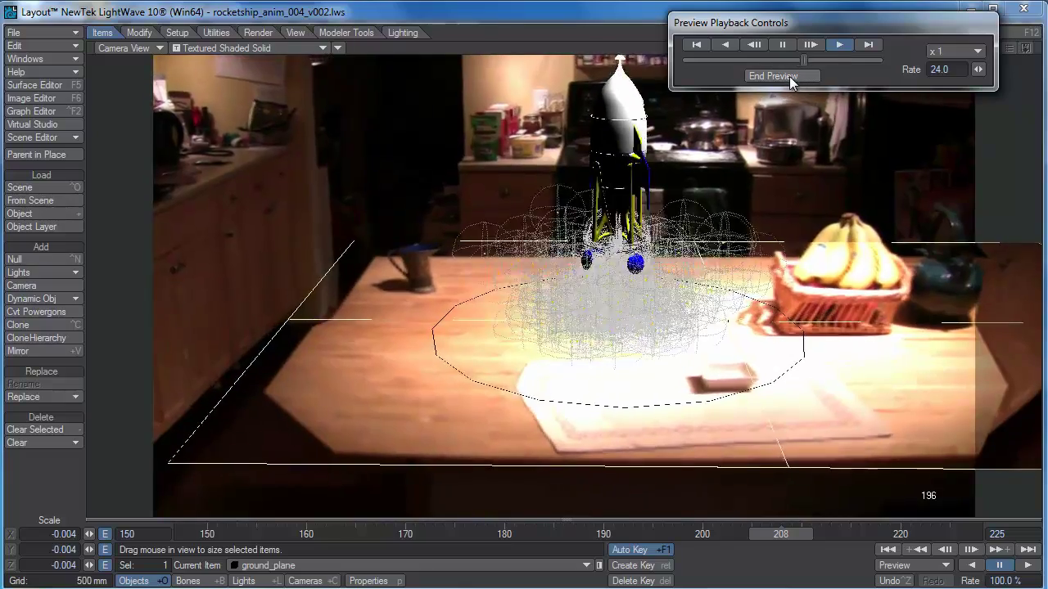
End the preview and switch the viewport to live VPR rendering
left_click(789, 75)
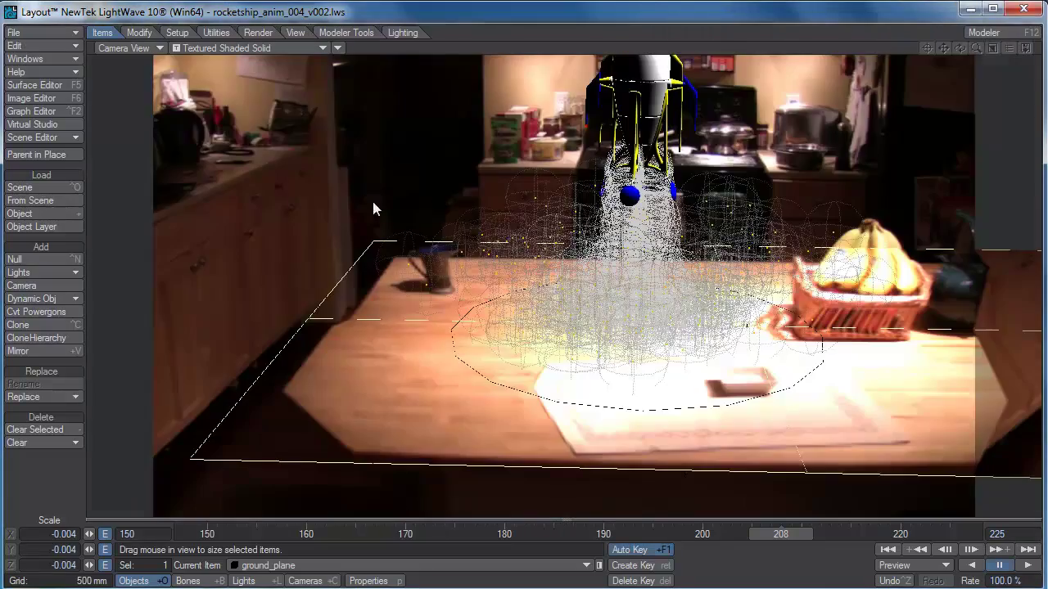
left_click(239, 48)
left_click(238, 71)
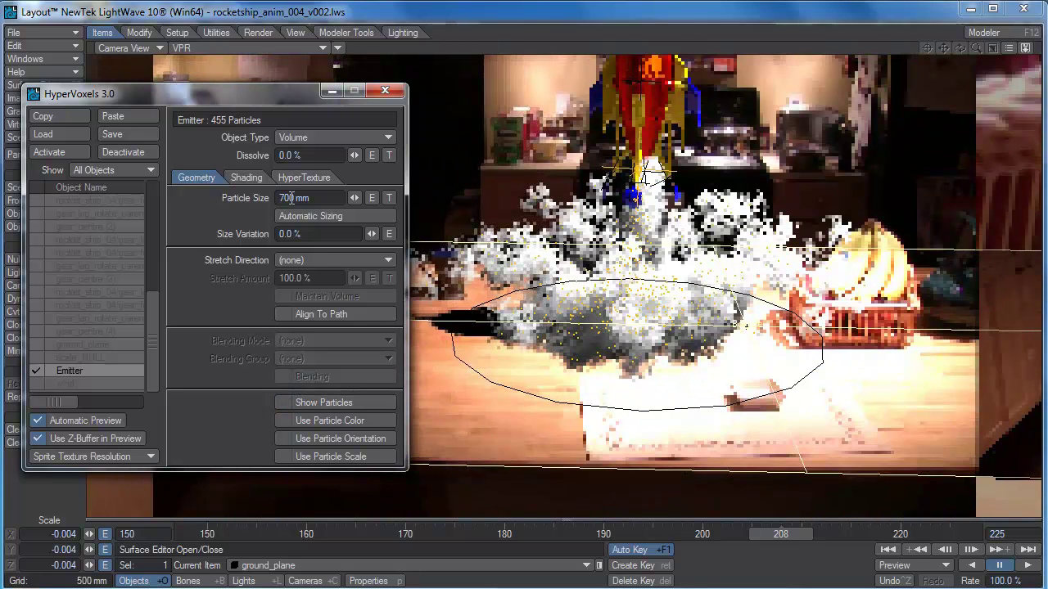
Open HyperVoxels Shading and the Density texture gradient editor
left_click(234, 180)
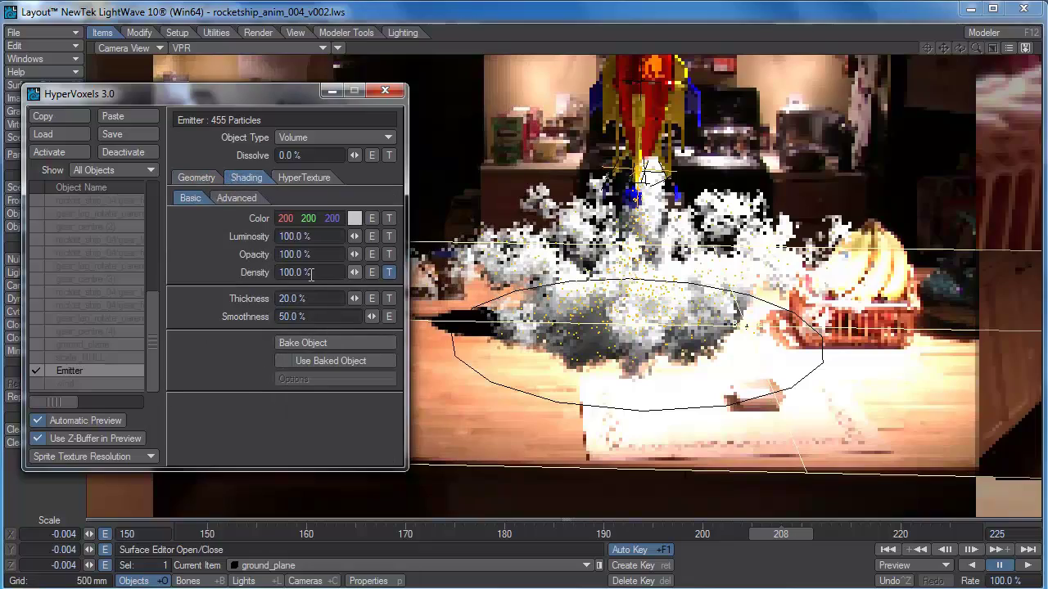
left_click(389, 272)
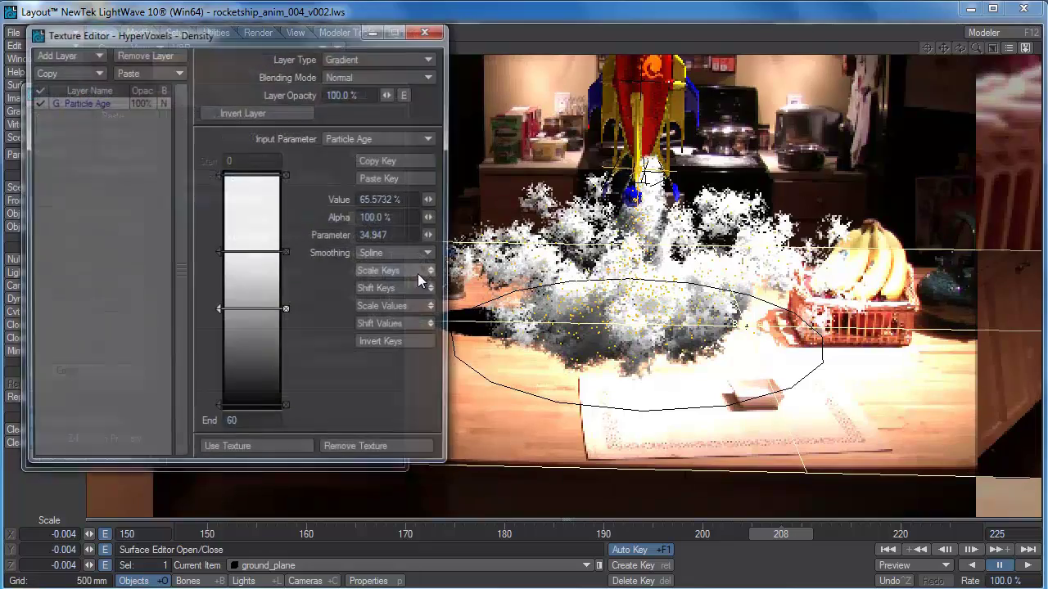